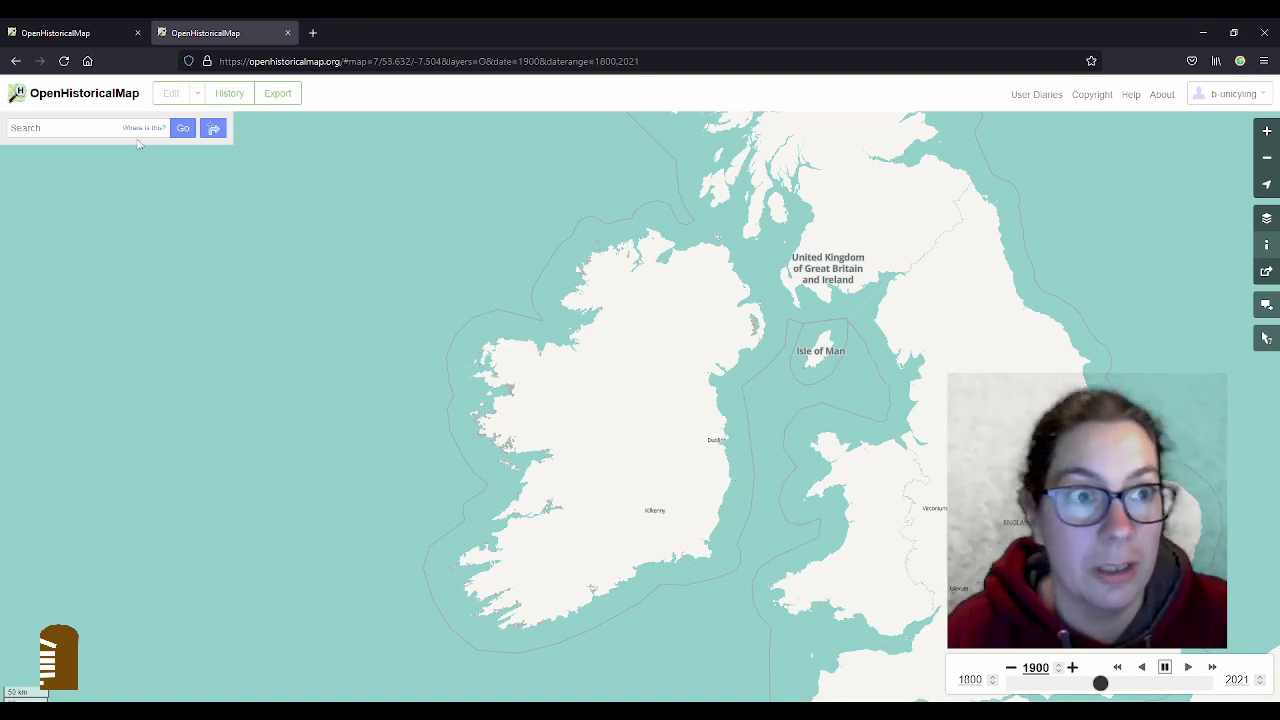
Step: Switch to the 1100 Kilkenny map and pan along the River Nore past St Mary's Chapel
left_click(48, 33)
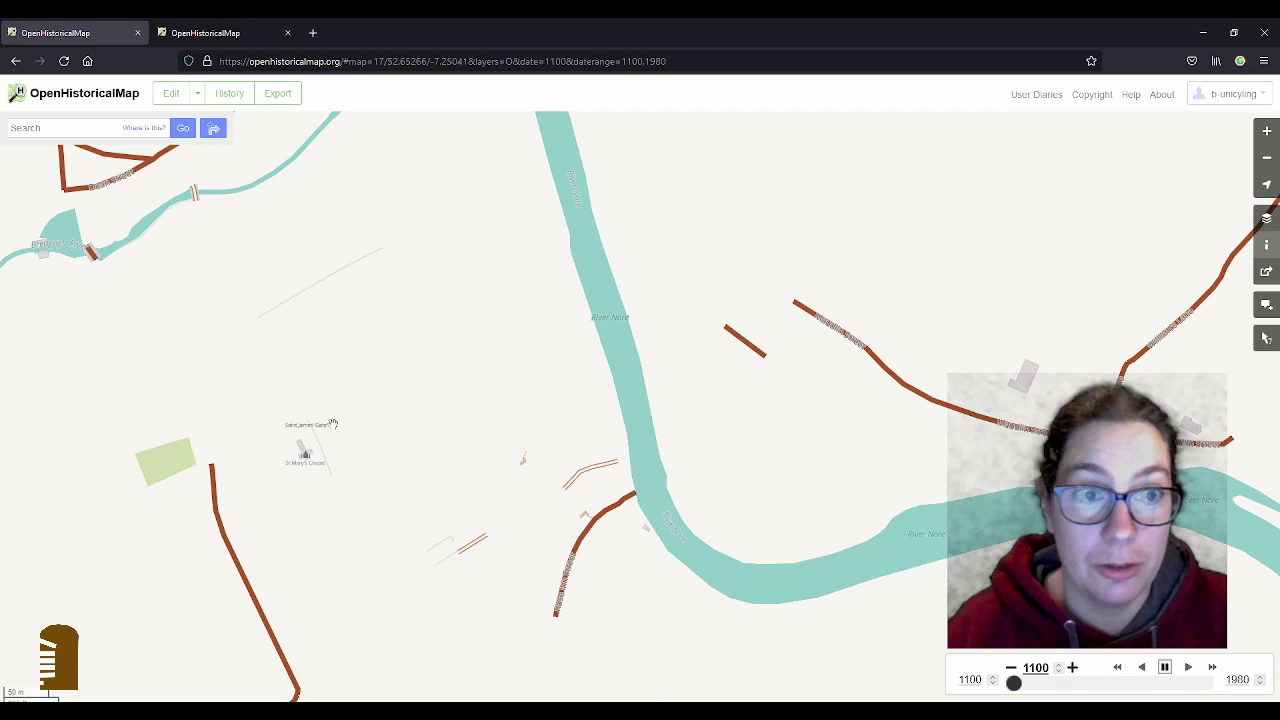
left_click_drag(386, 324, 565, 517)
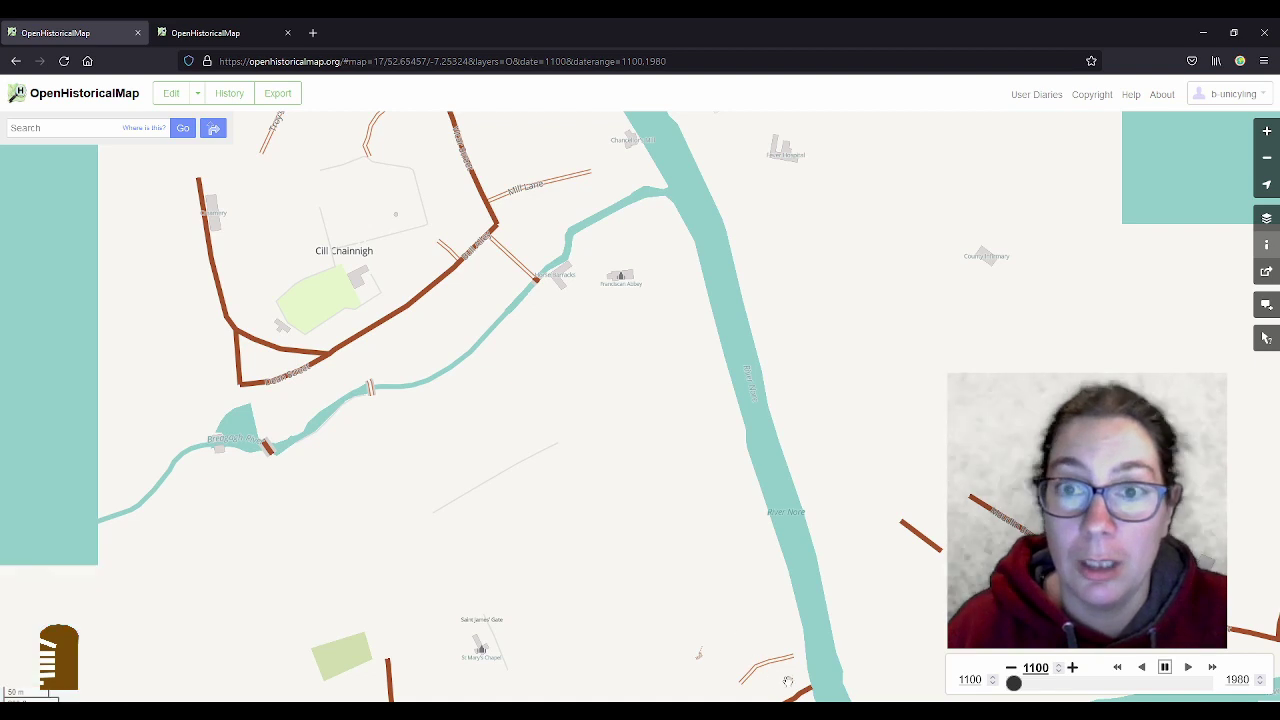
left_click_drag(788, 682, 758, 652)
left_click_drag(608, 132, 654, 184)
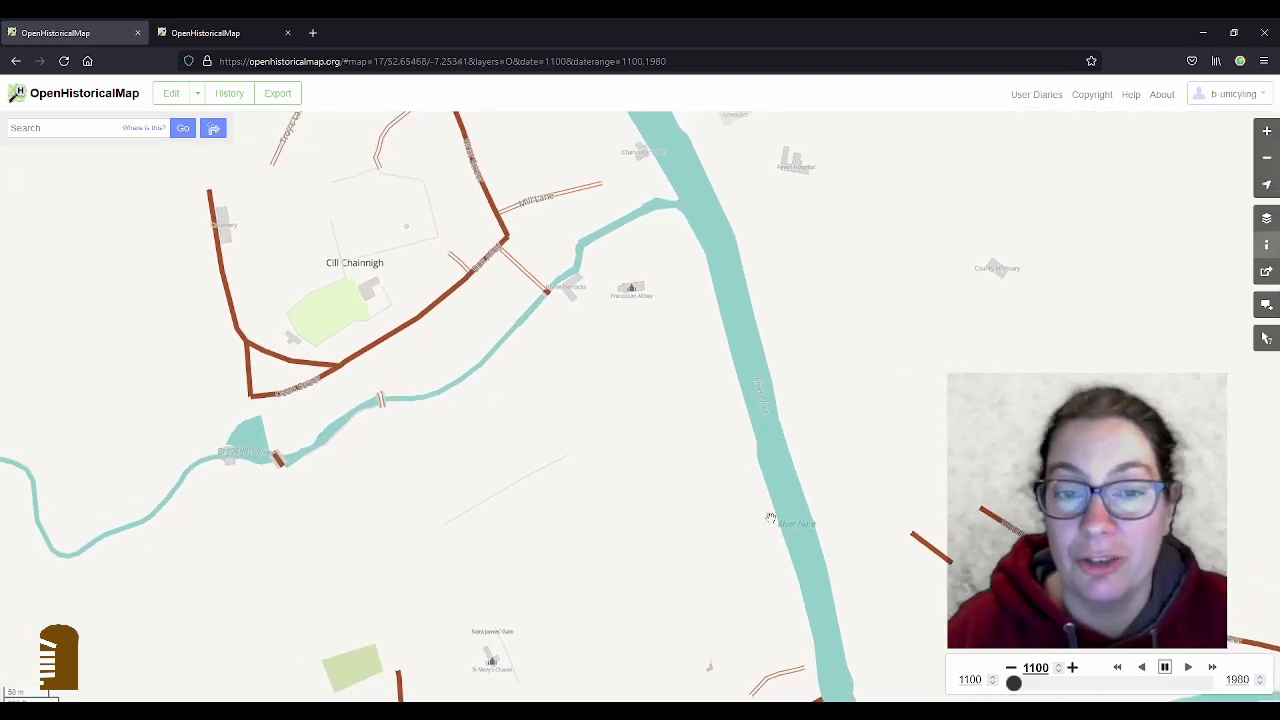
left_click_drag(735, 594, 657, 366)
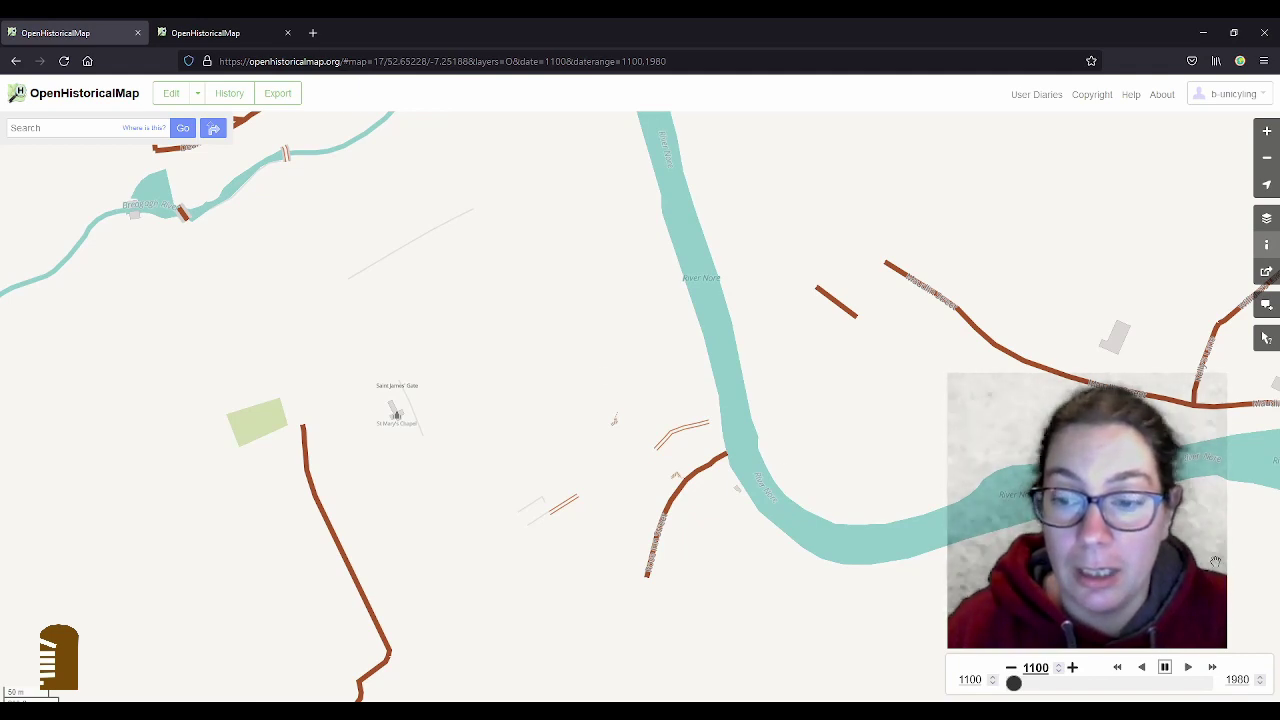
Step: Fast-forward Kilkenny's timeline from 1100 and pause it around 1180
left_click(1213, 672)
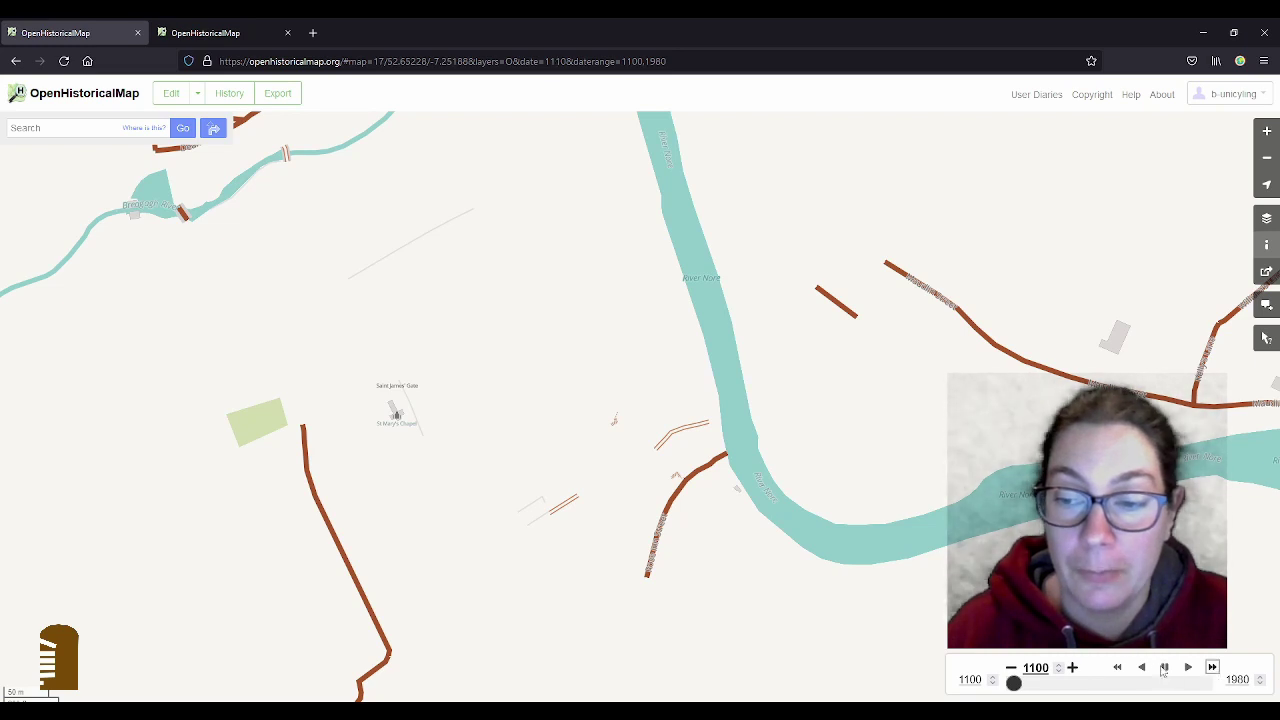
left_click(1165, 668)
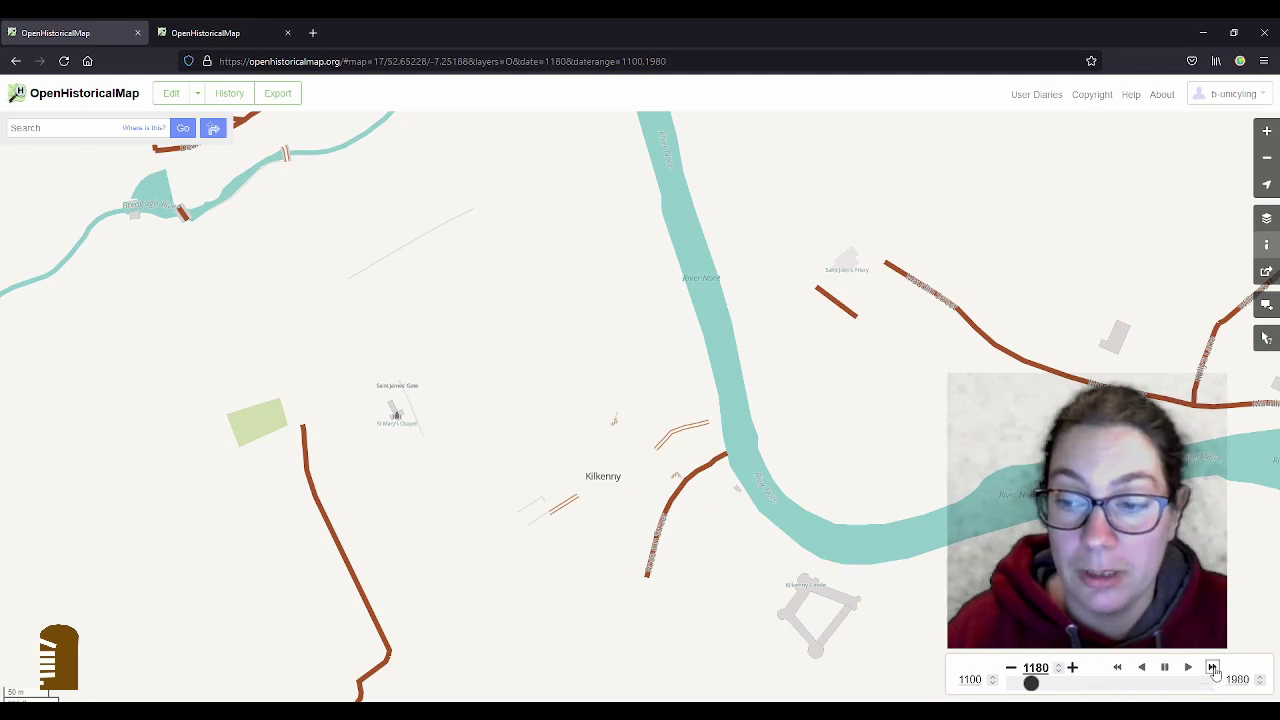
Step: Step the timeline forward to 1220, then fast-forward and pause at 1450
left_click(1213, 668)
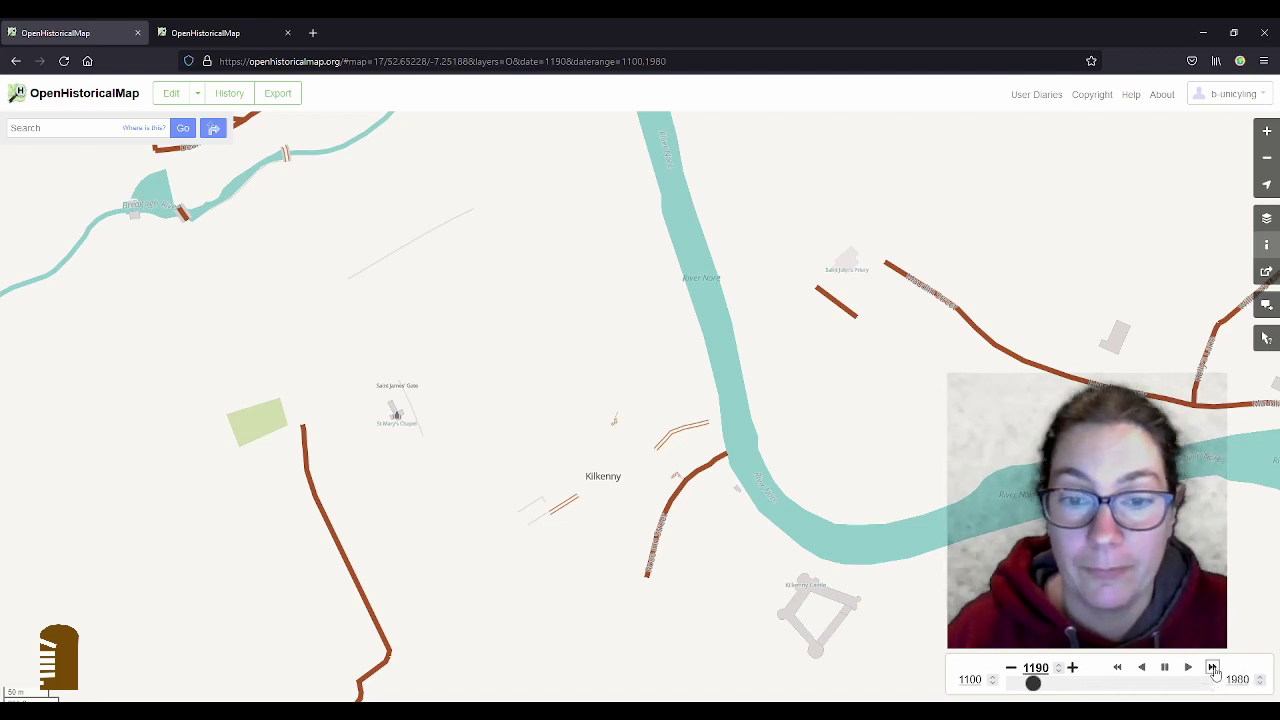
left_click(1213, 668)
double_click(1213, 668)
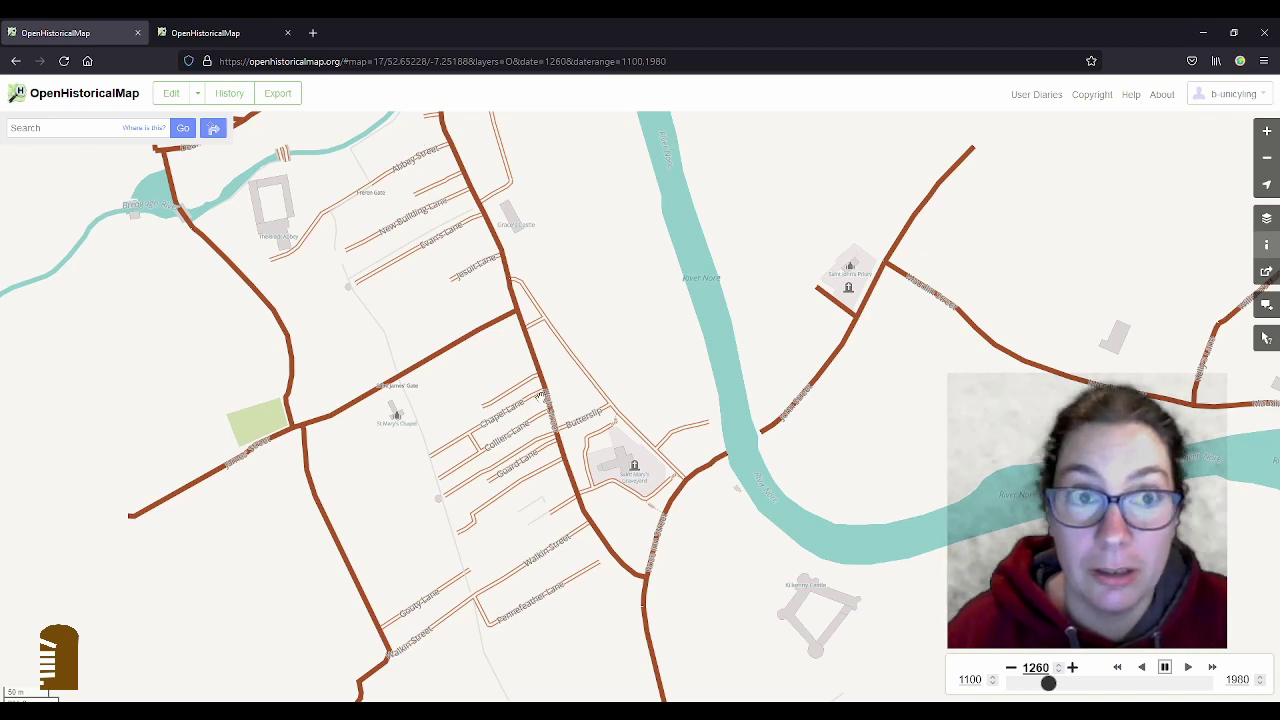
left_click(1212, 668)
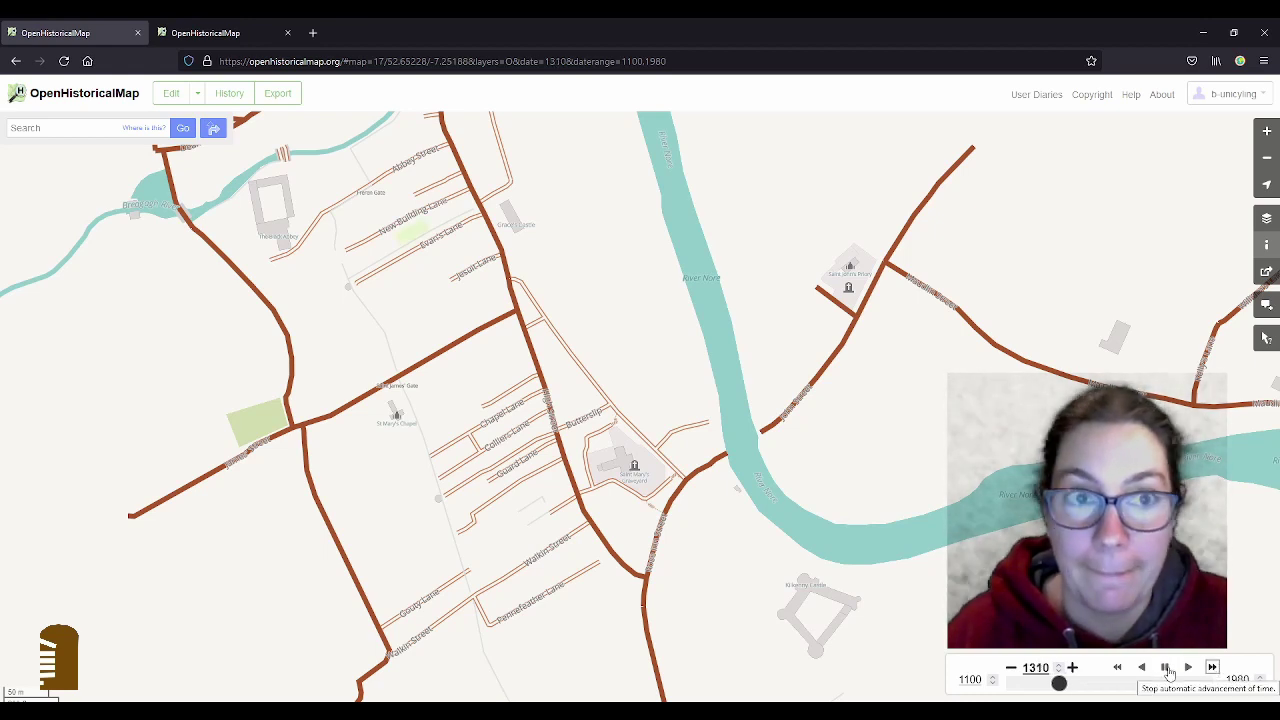
left_click(1166, 668)
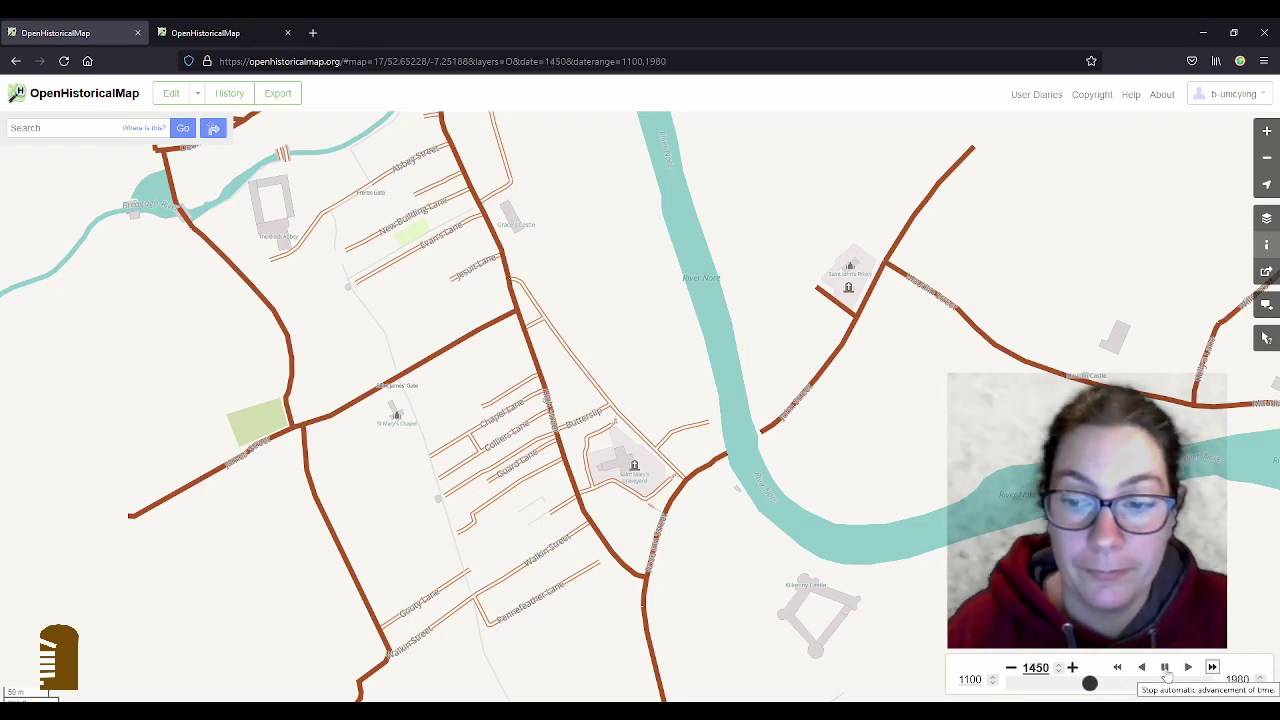
Step: Resume playback and advance Kilkenny's timeline from 1450 to about 1730
left_click(1165, 669)
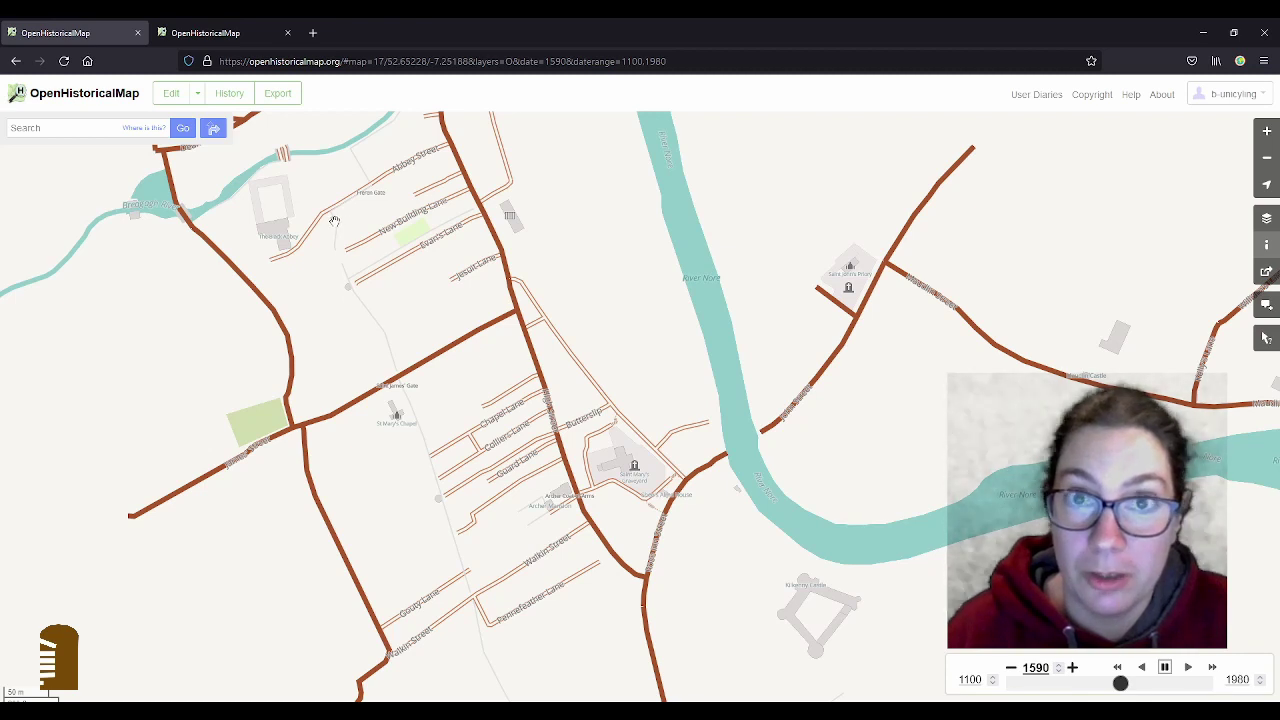
left_click(1213, 667)
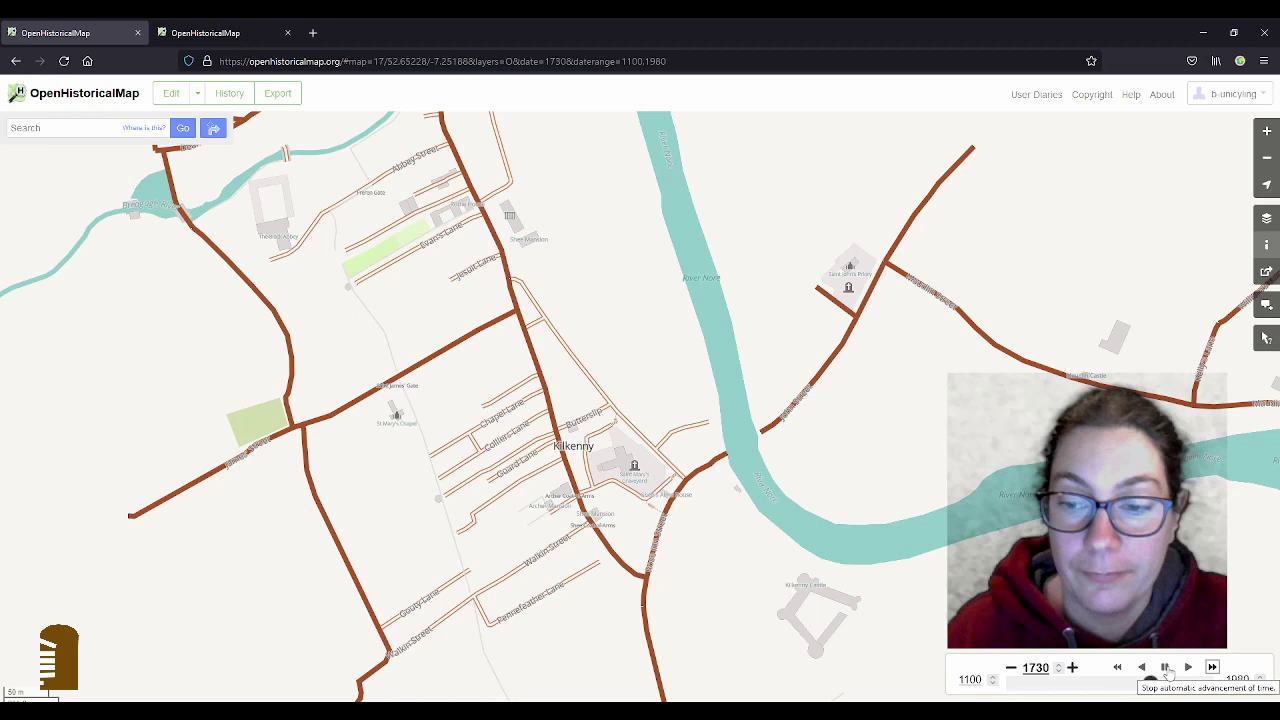
Step: Resume playback past 1750 and fast-forward toward 1980
left_click(1166, 668)
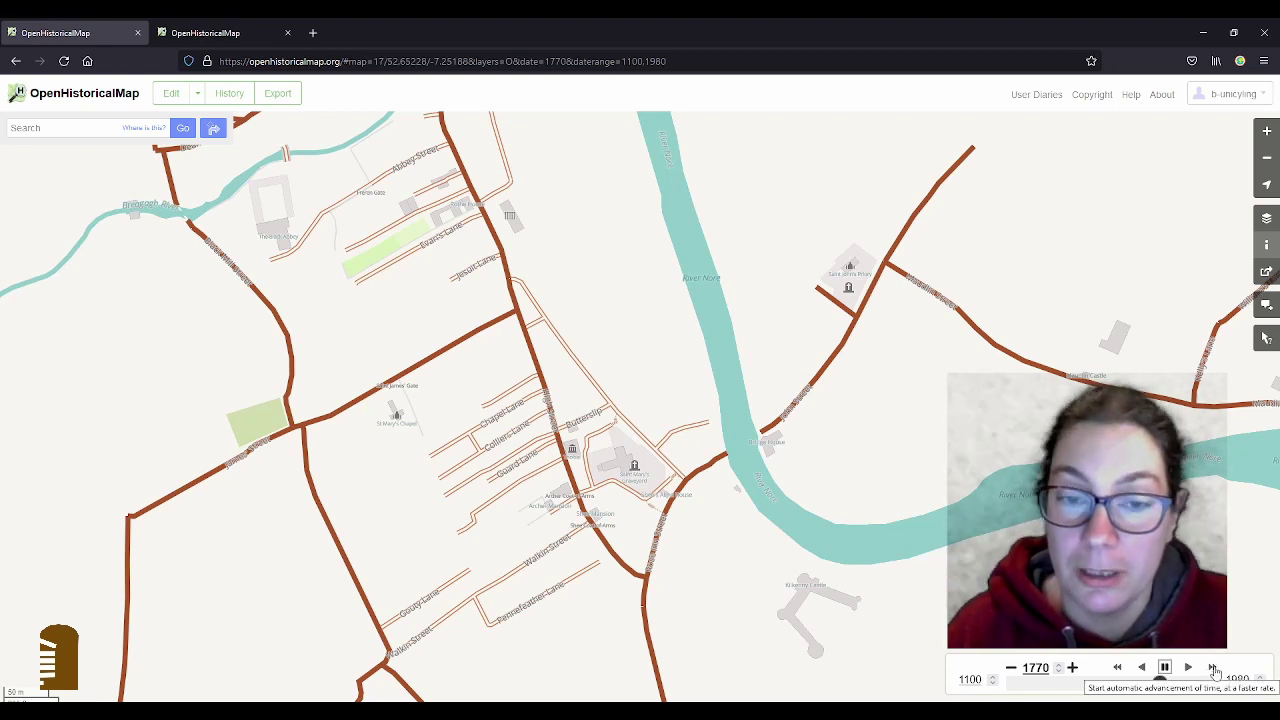
left_click(1213, 668)
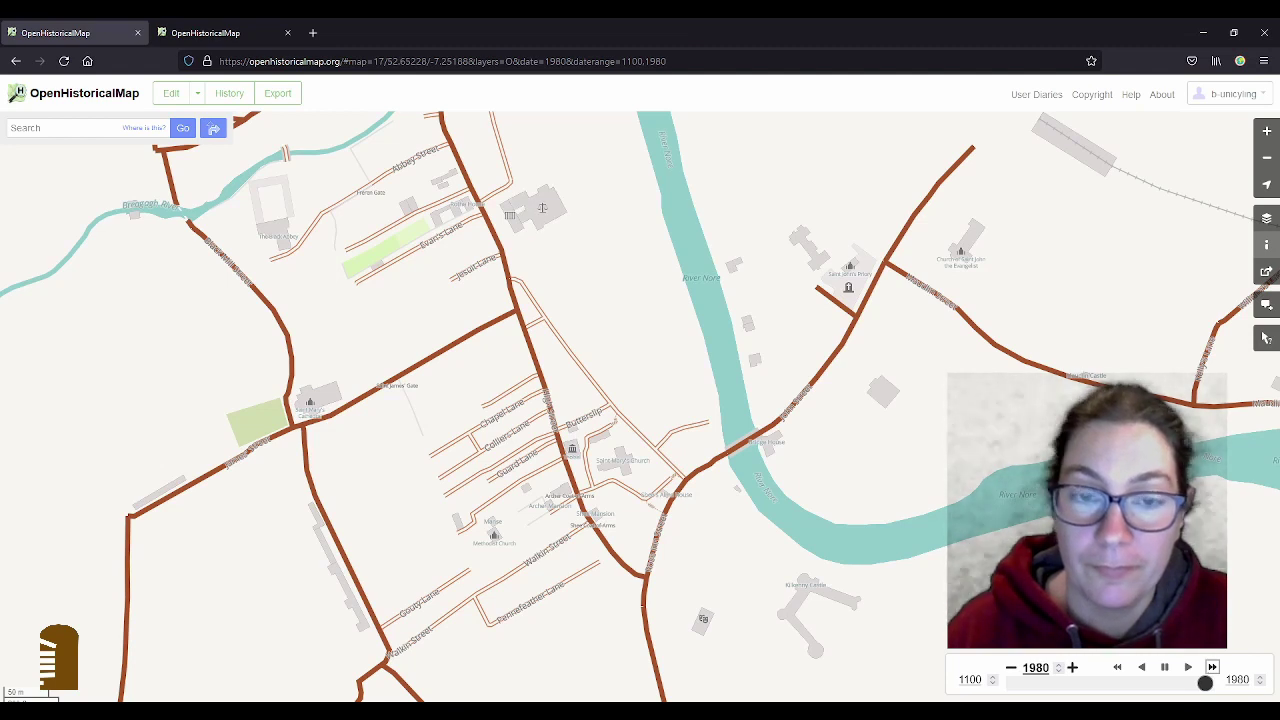
Step: Pause at 1980 and zoom out from level 17 to 16 to see all of Kilkenny
left_click(1165, 670)
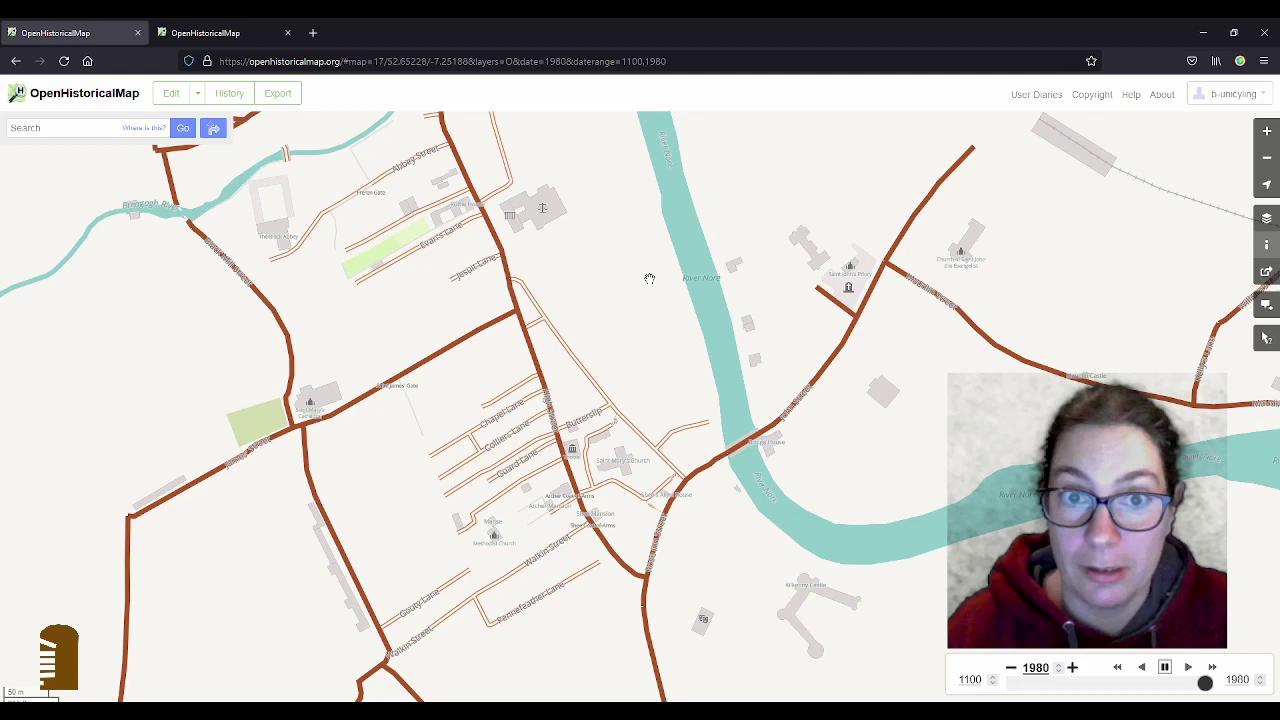
scroll(649, 277, "down", 1)
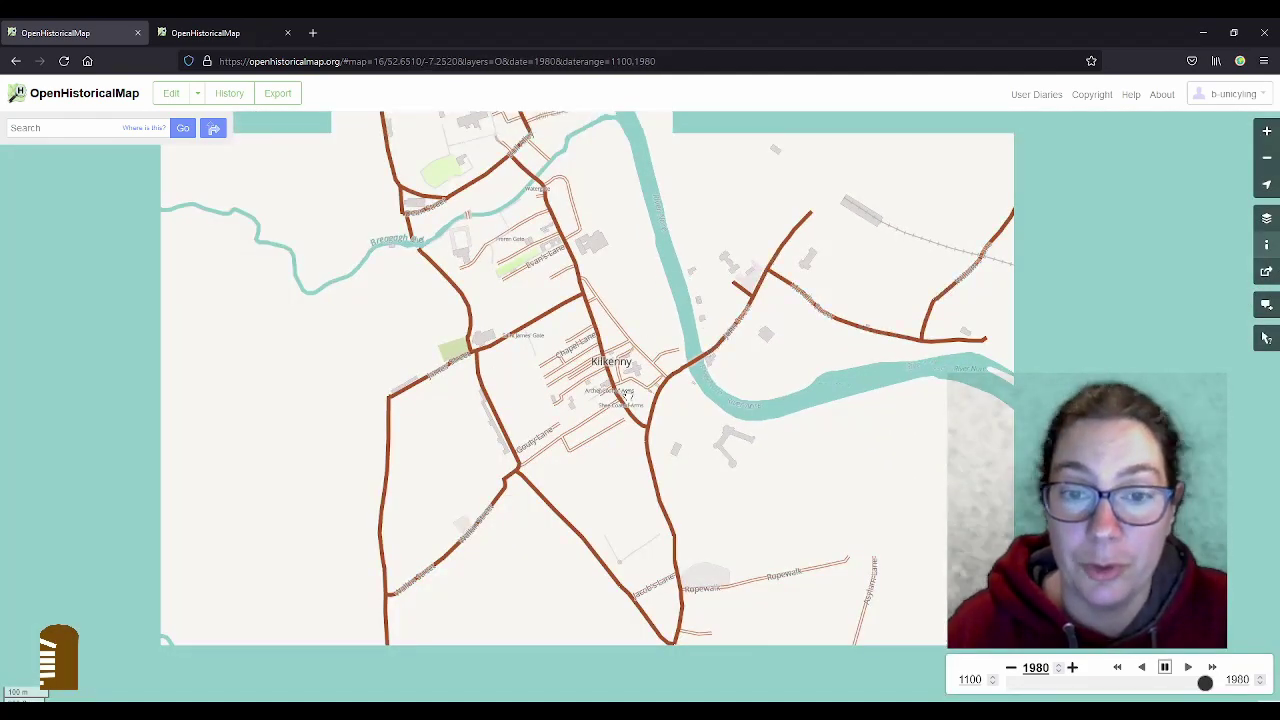
Step: Zoom out to level 9 and centre the map on southern Ireland's coast
scroll(627, 396, "down", 1)
scroll(627, 396, "down", 3)
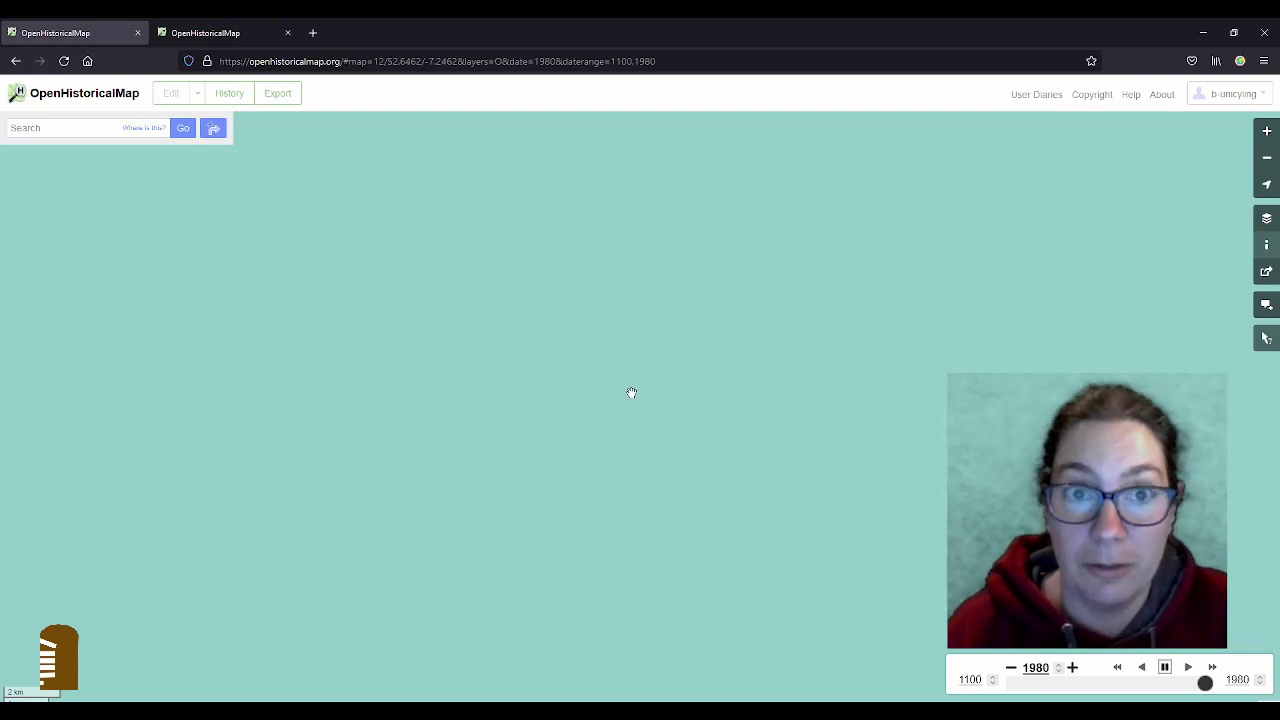
scroll(660, 354, "down", 2)
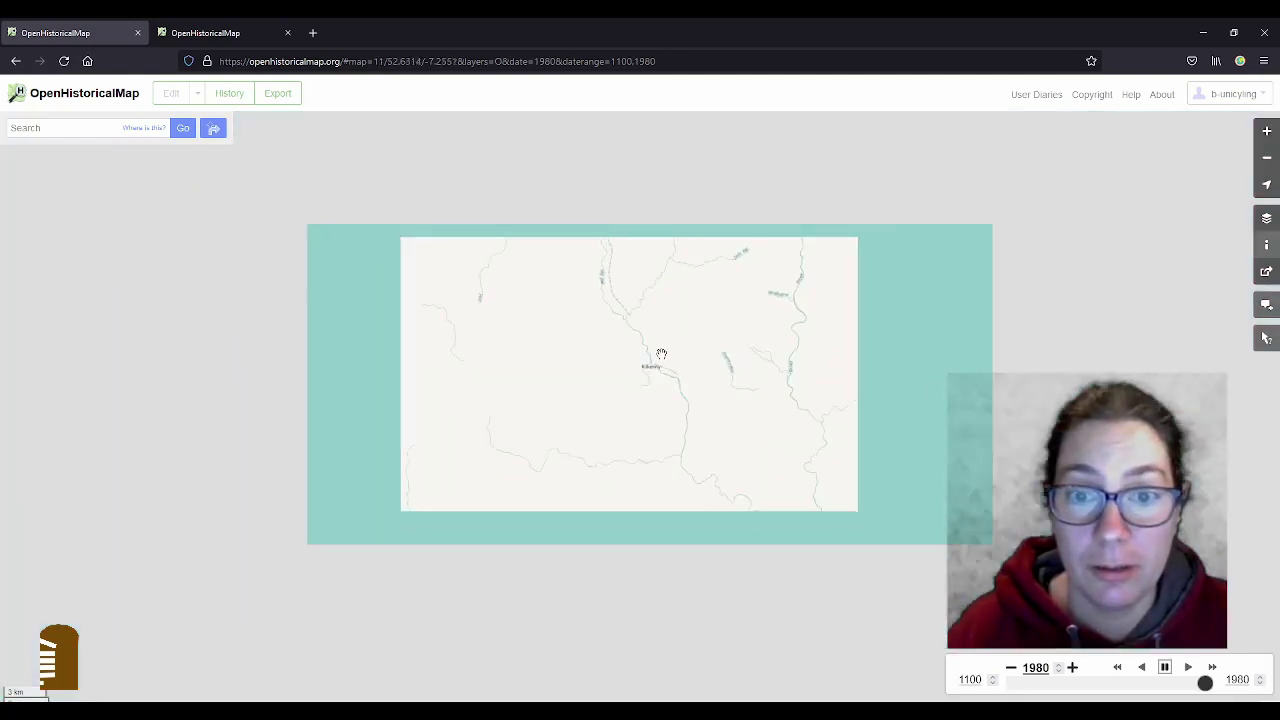
scroll(660, 354, "down", 1)
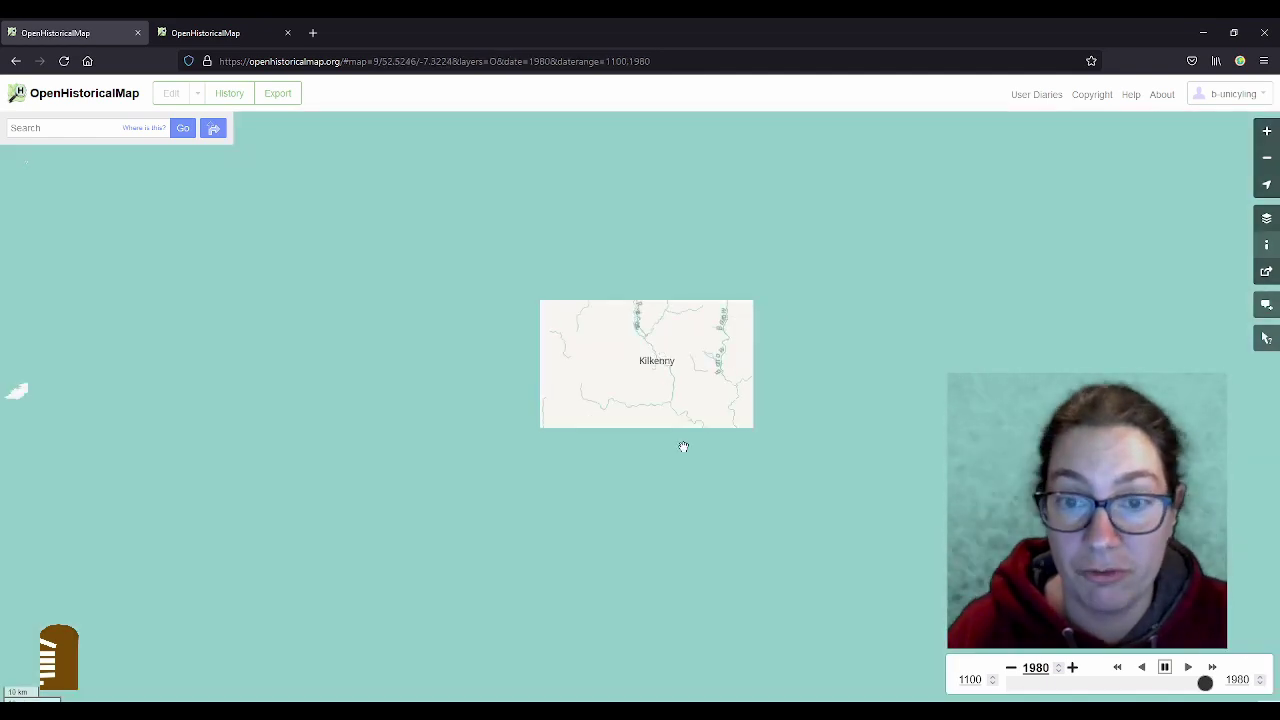
left_click_drag(618, 500, 624, 426)
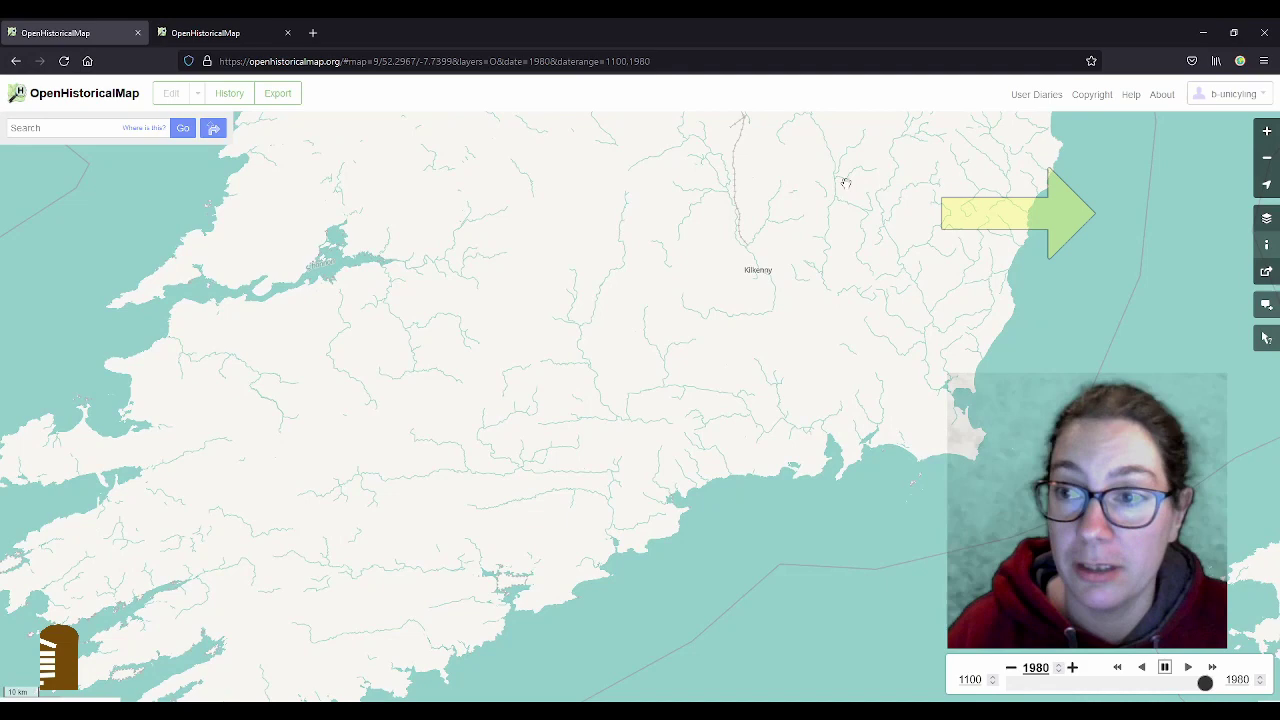
Step: Switch the base layer to Standard OSM and zoom in on Youghal's streets and harbour
left_click(1266, 218)
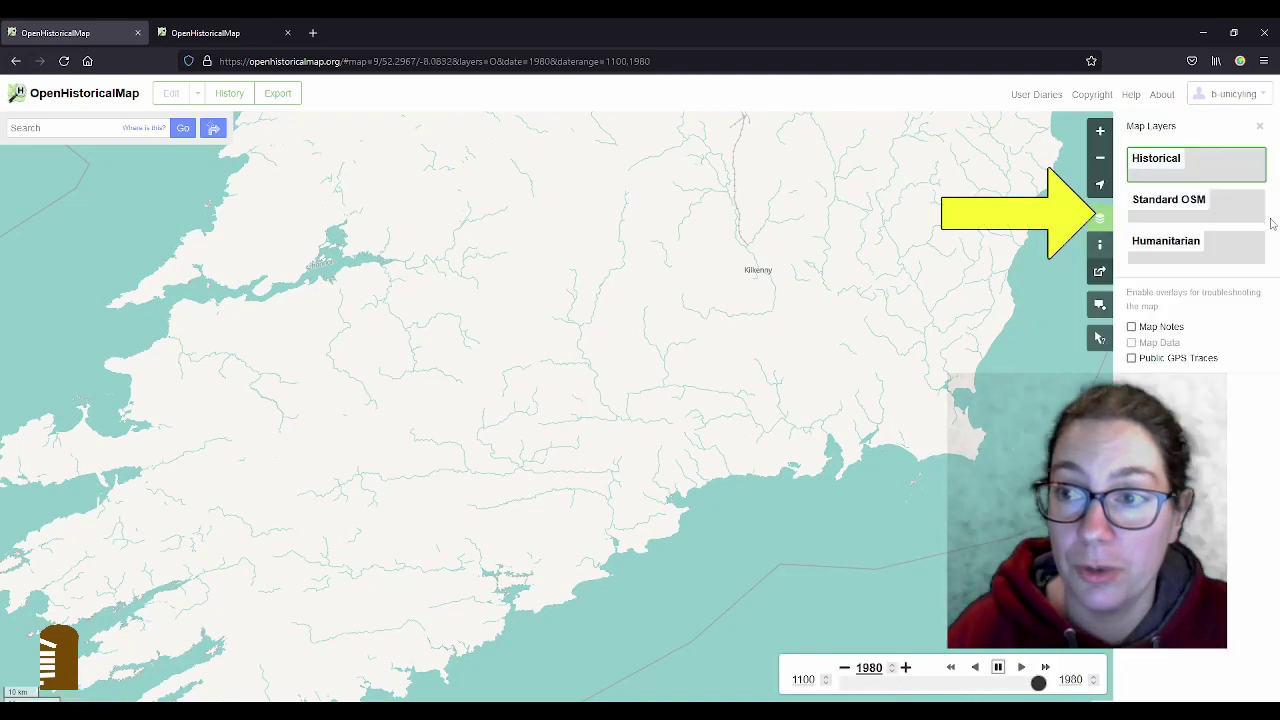
left_click(1187, 205)
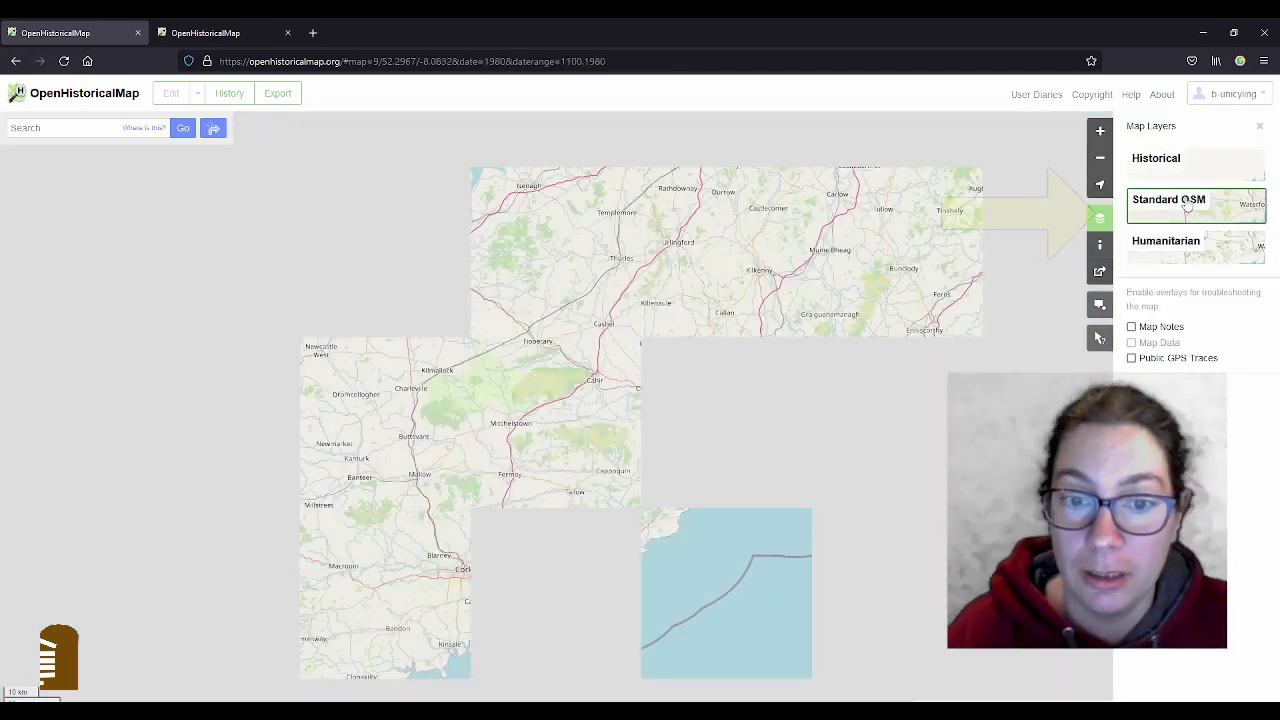
left_click_drag(658, 518, 681, 400)
scroll(681, 400, "up", 6)
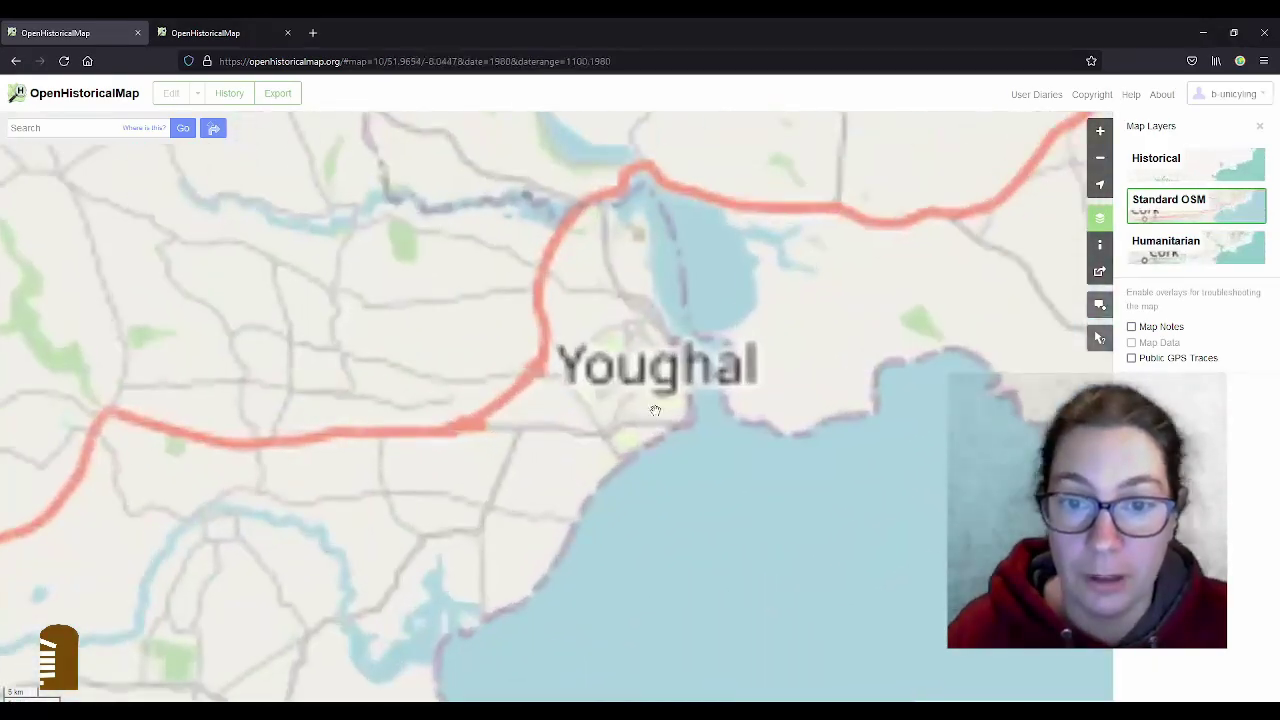
scroll(632, 273, "up", 2)
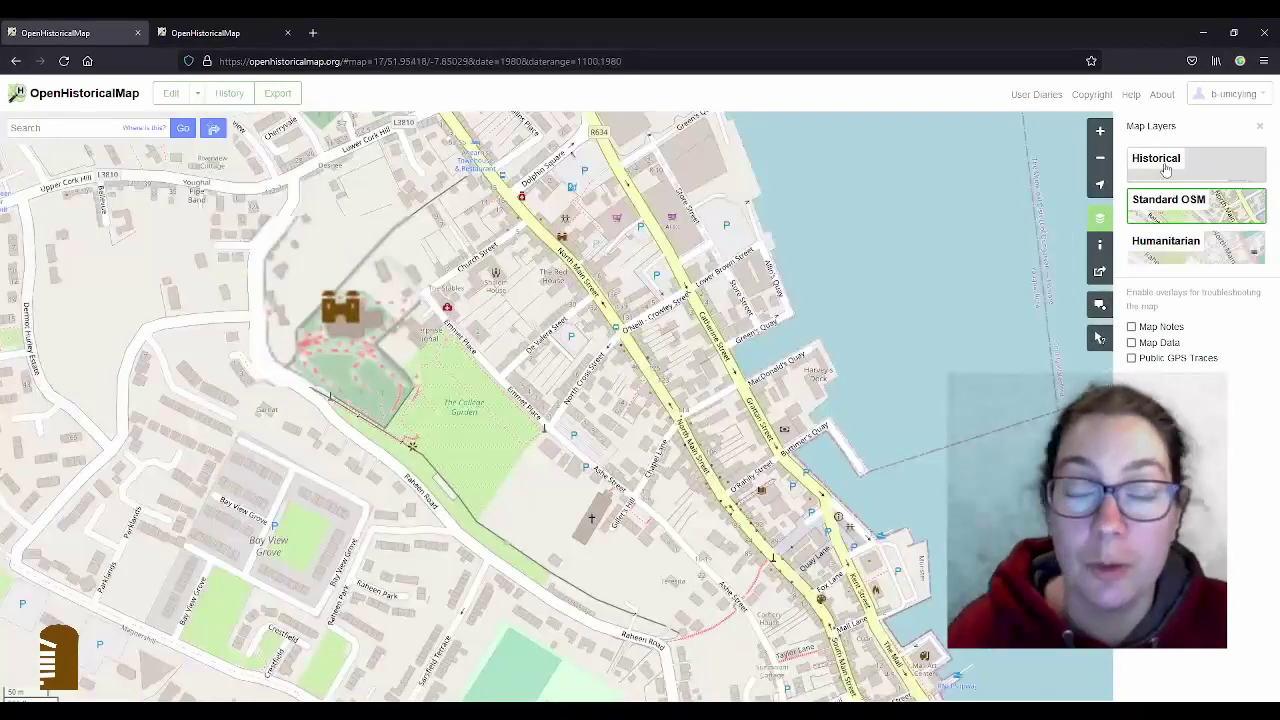
Step: Switch the base layer back to Historical, showing Youghal's 1980 harbour shoreline
left_click(1168, 165)
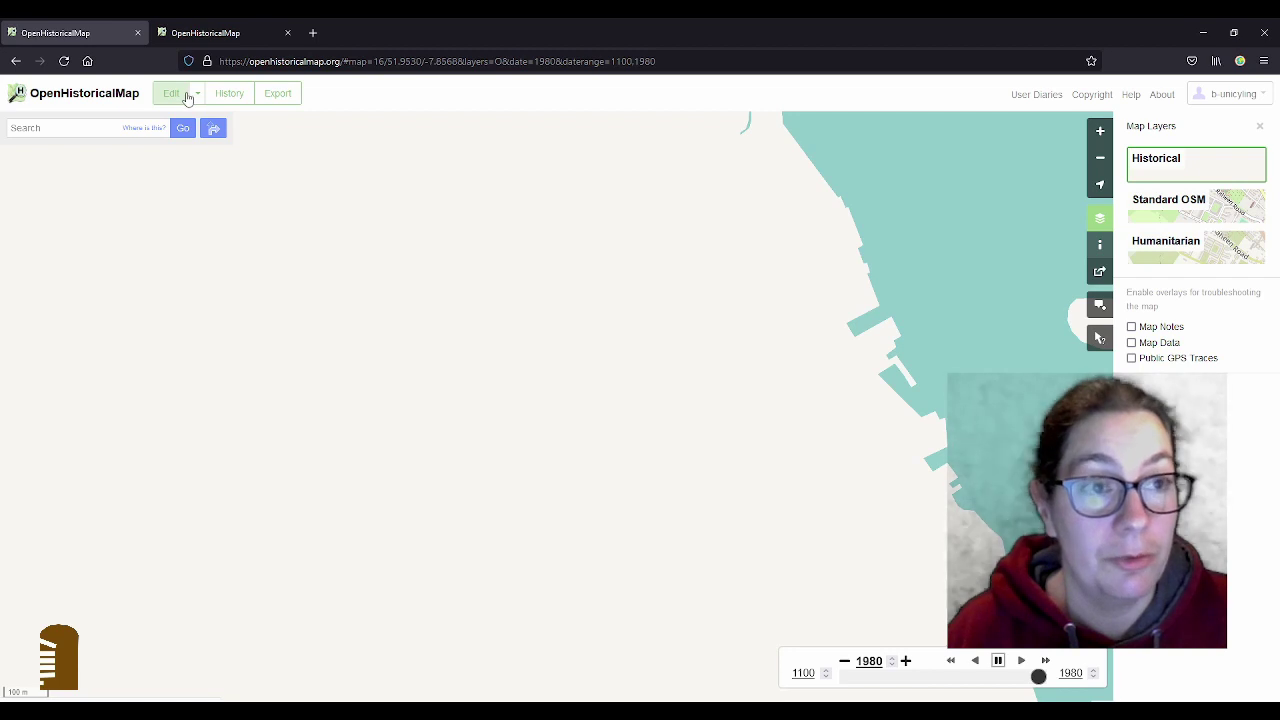
Step: Open the iD editor and centre the aerial imagery on Youghal's town centre
left_click(175, 95)
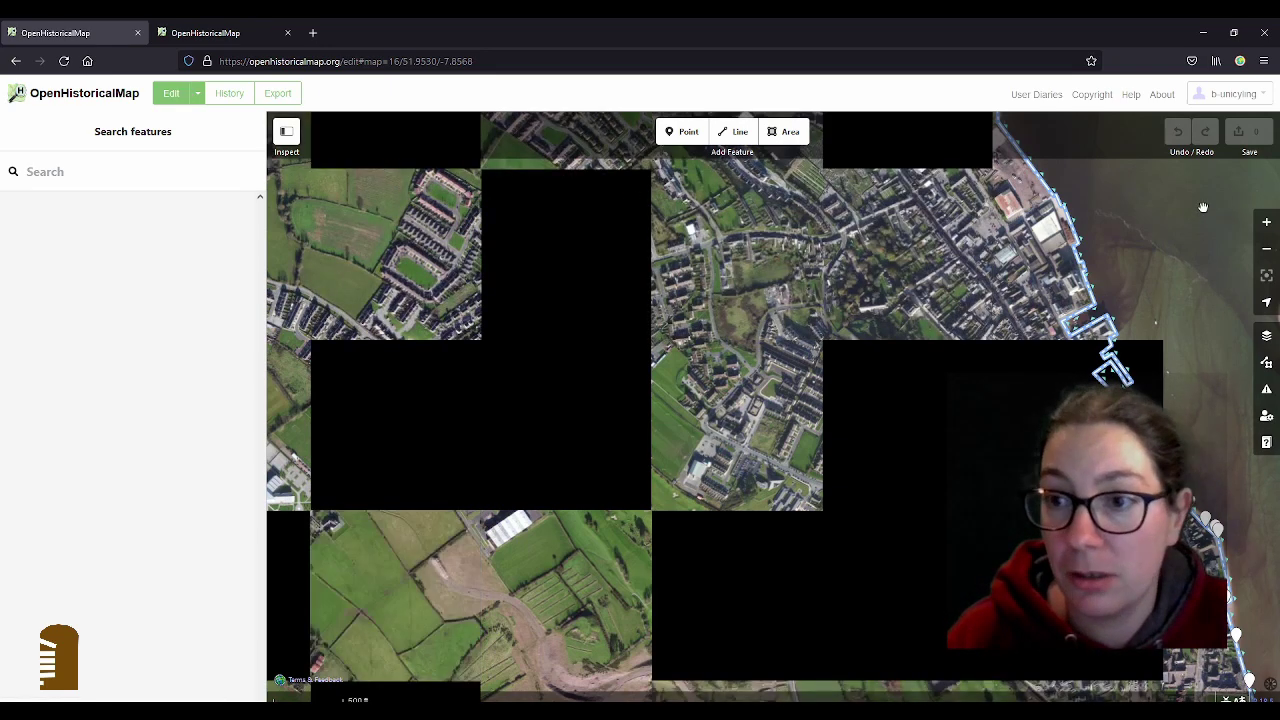
left_click_drag(1203, 207, 941, 313)
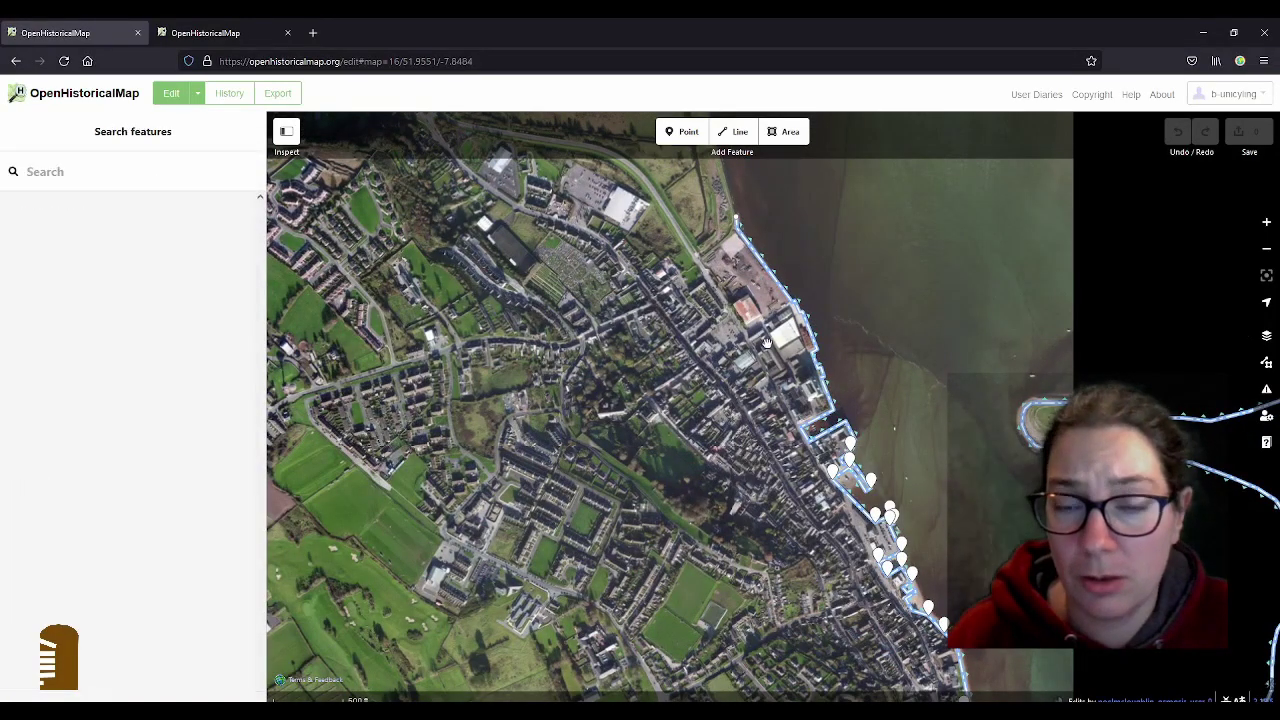
Step: Switch the editor background to OpenStreetMap (Standard) and pan toward the harbour waterfront
left_click(1268, 338)
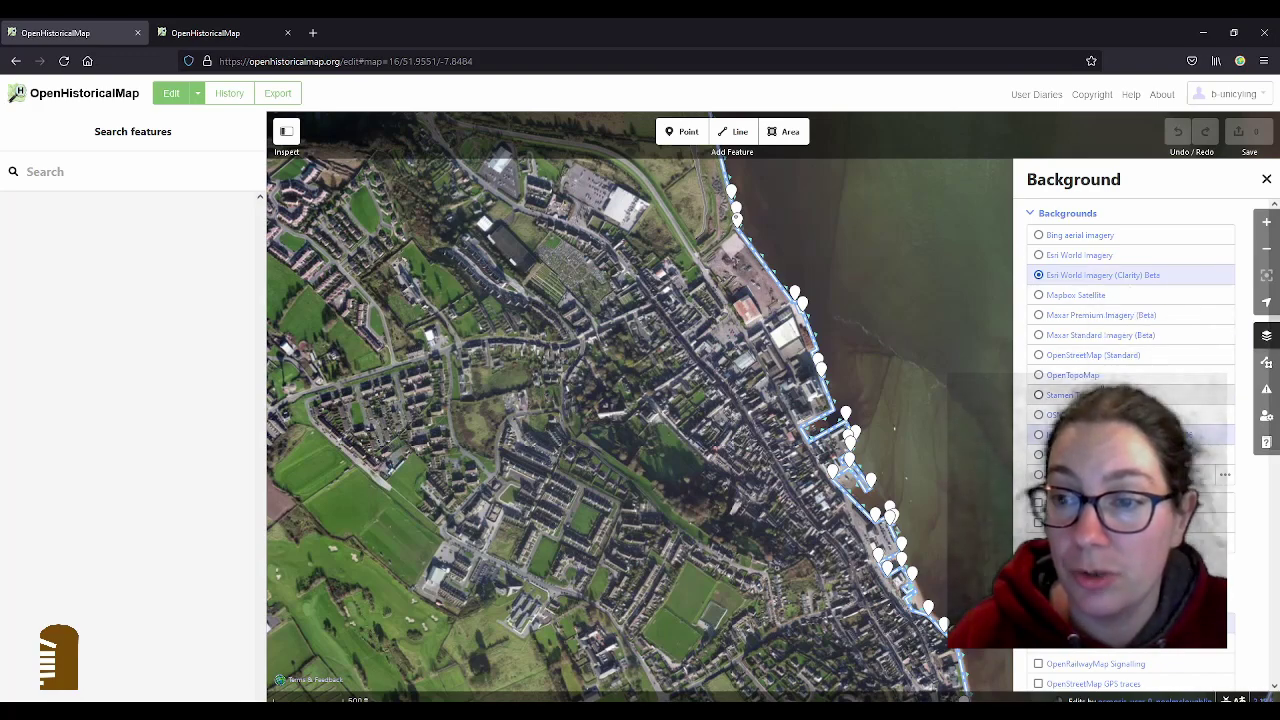
left_click(1103, 361)
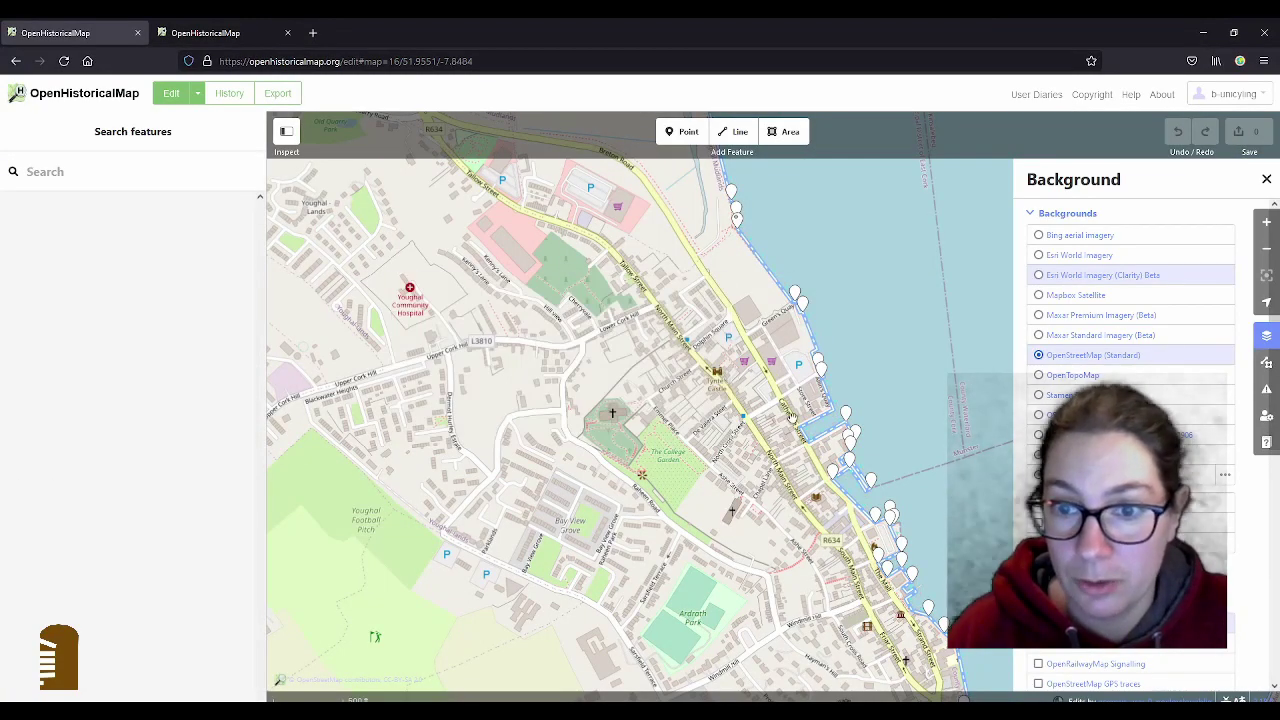
left_click_drag(806, 564, 602, 381)
left_click(880, 674)
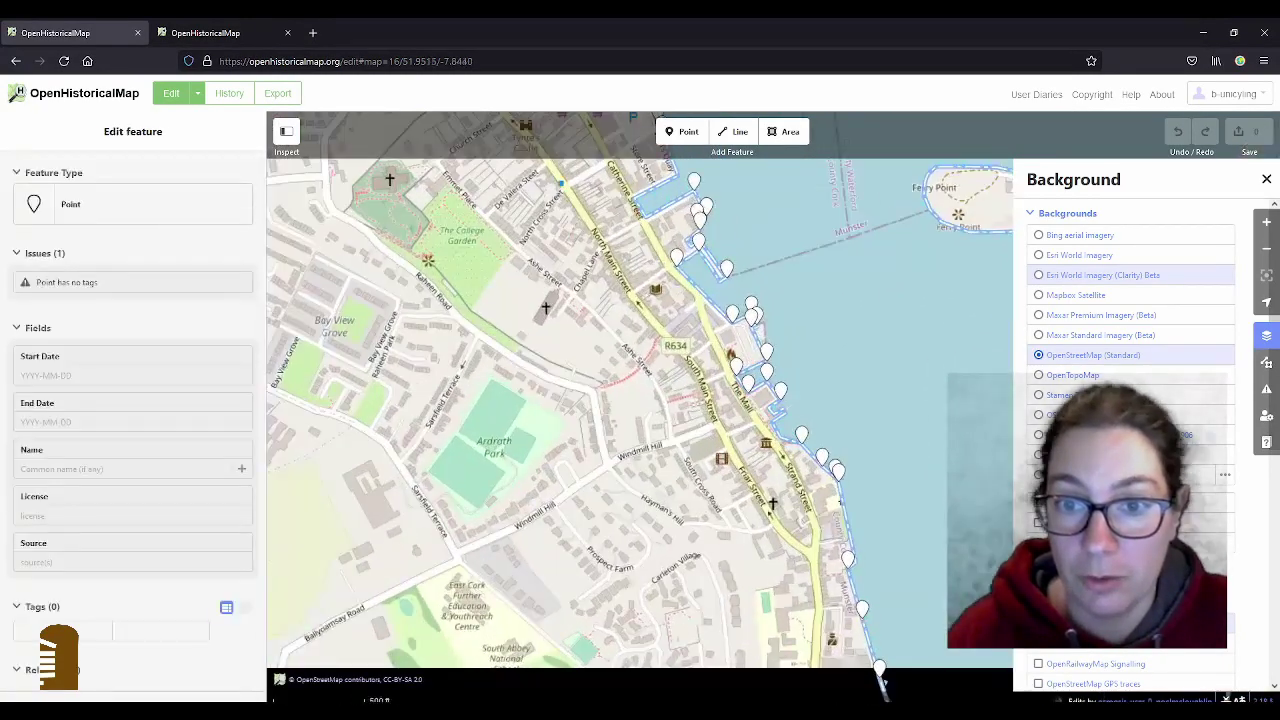
Step: Zoom in and trace the Mall Art Center's top, right, bottom and left corners as a new area
scroll(763, 387, "up", 5)
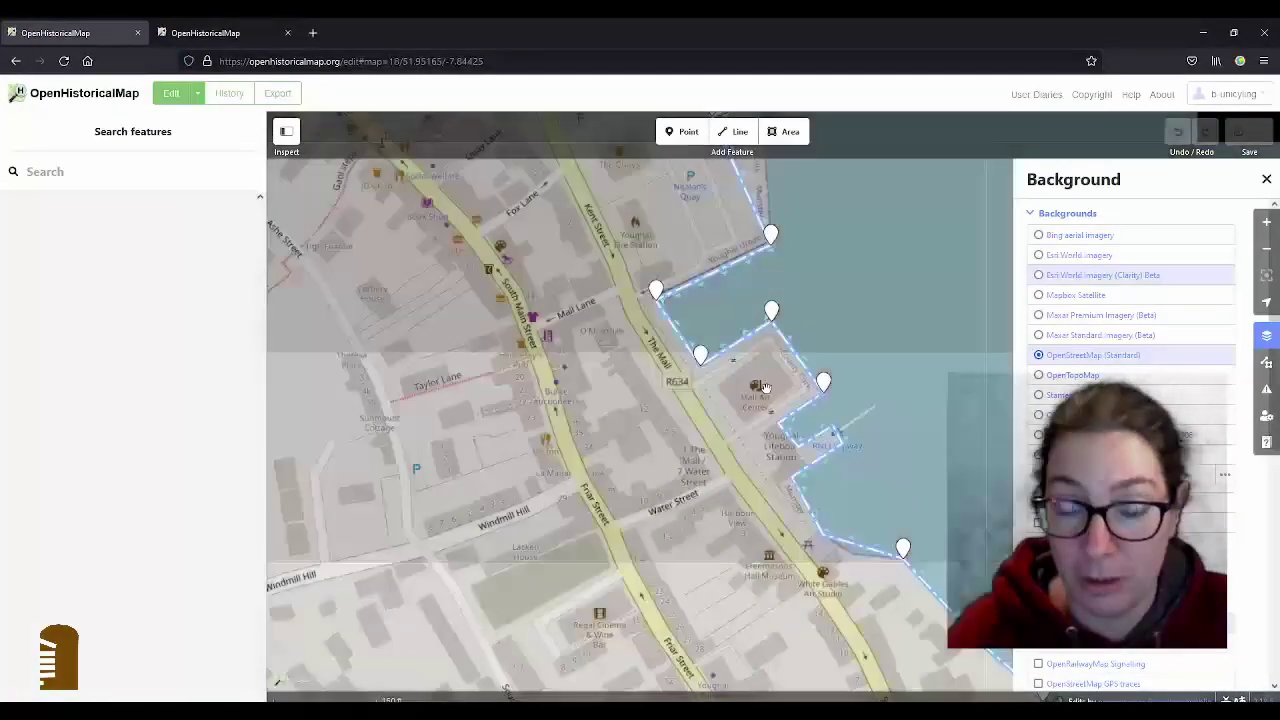
scroll(763, 387, "up", 5)
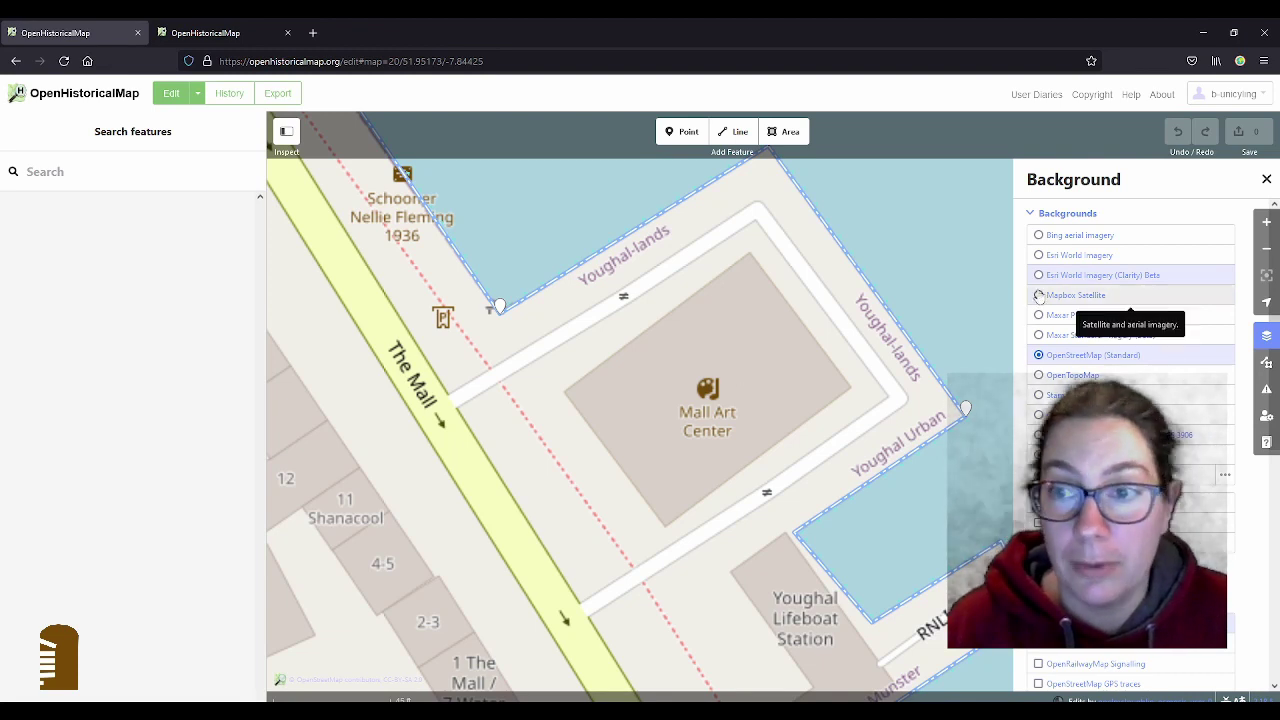
left_click(788, 134)
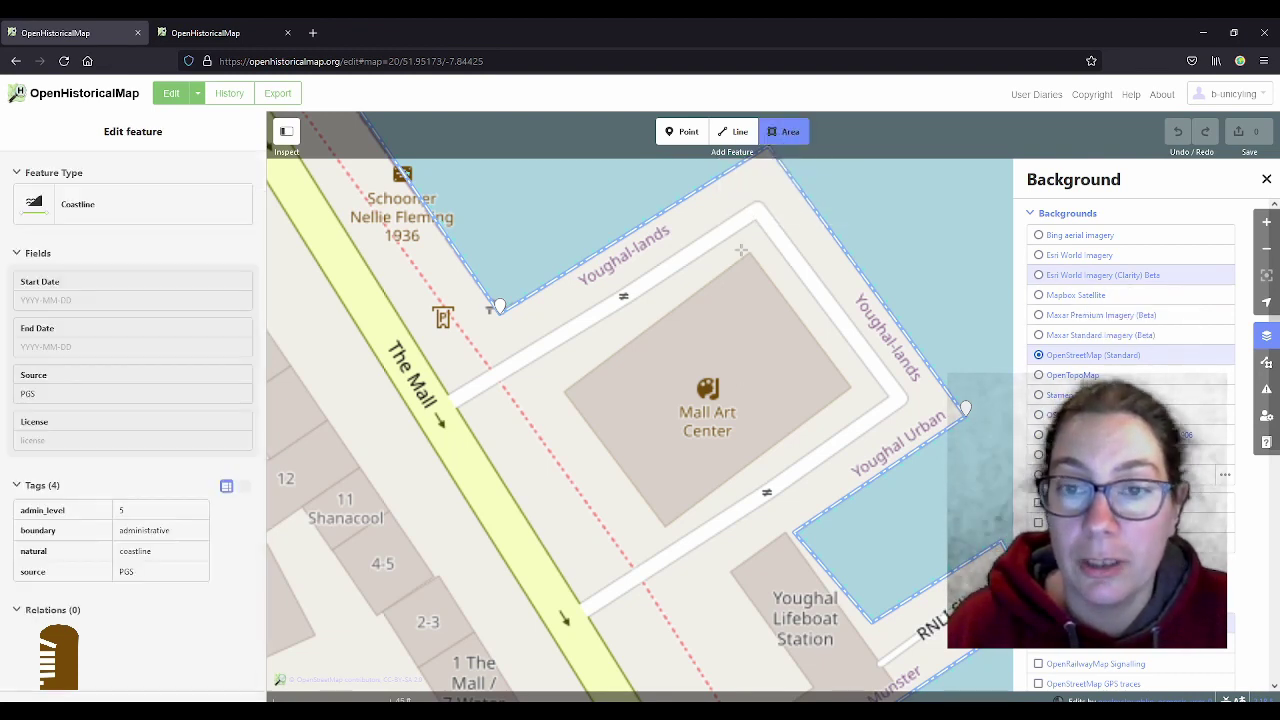
left_click(749, 254)
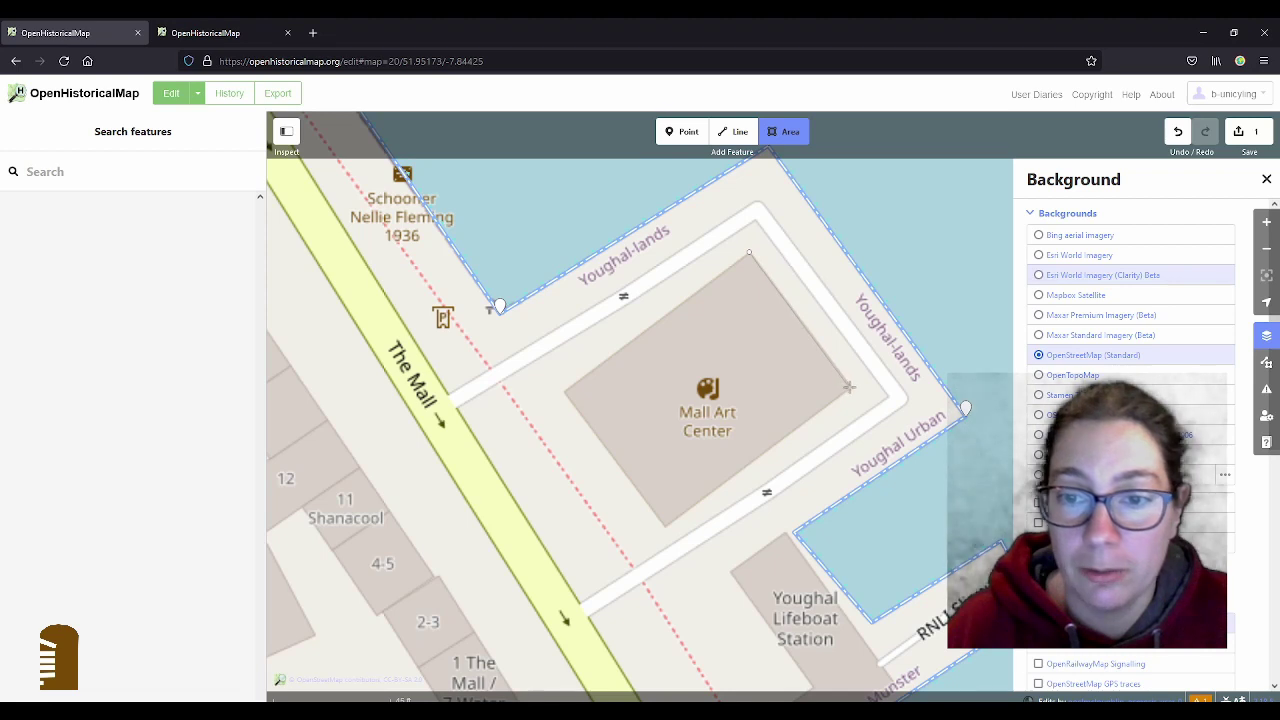
left_click(850, 386)
left_click(665, 525)
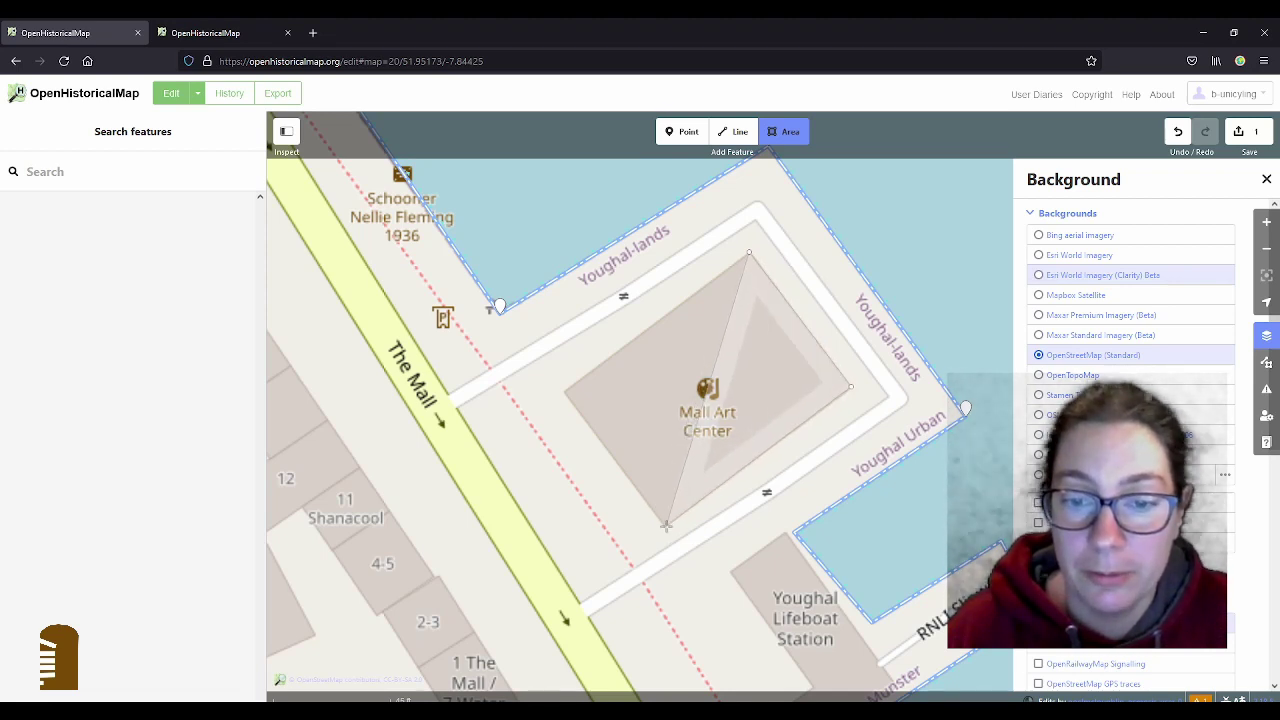
double_click(565, 393)
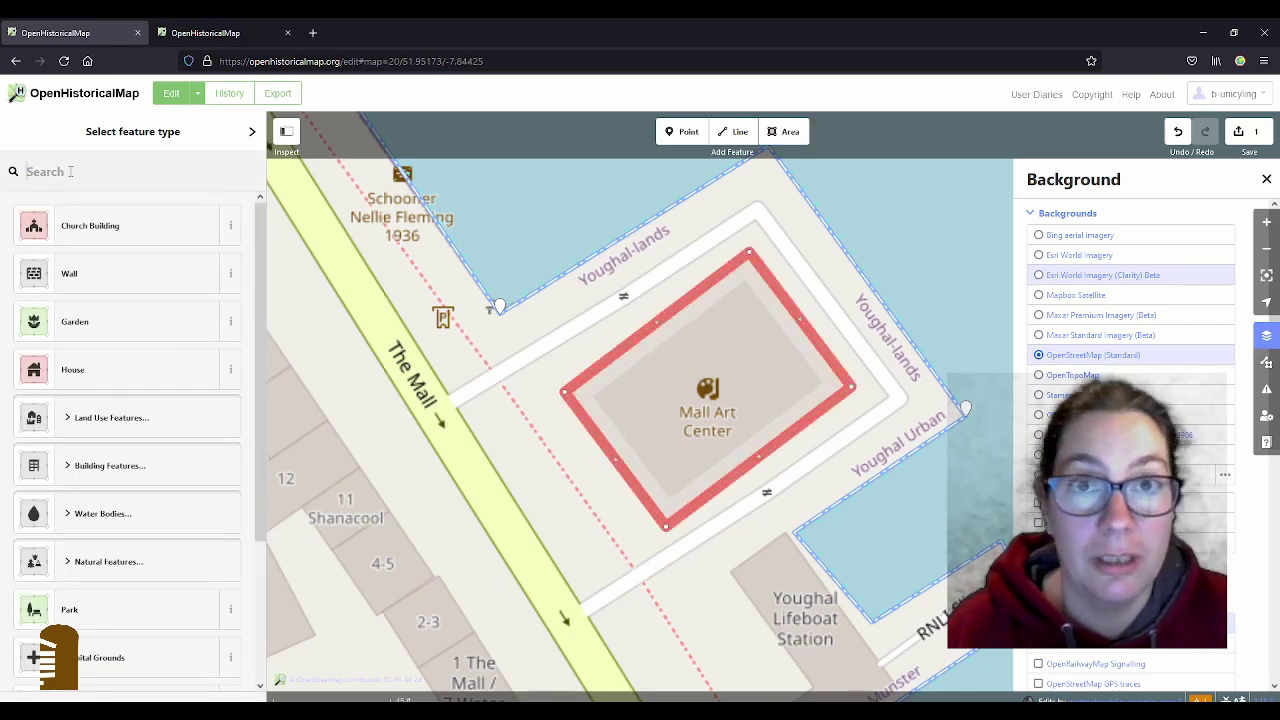
Step: Tag the area as a Town Hall named 'Town Hall' with source 'OSM'
type("town")
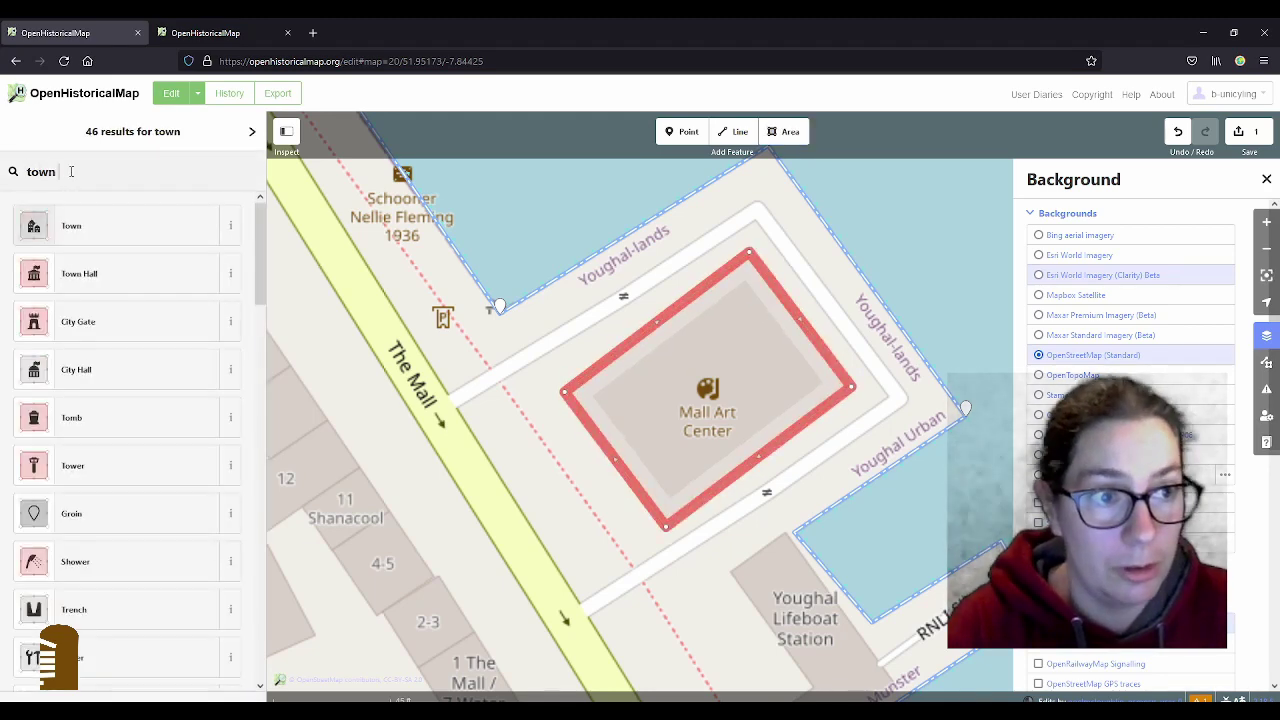
left_click(96, 277)
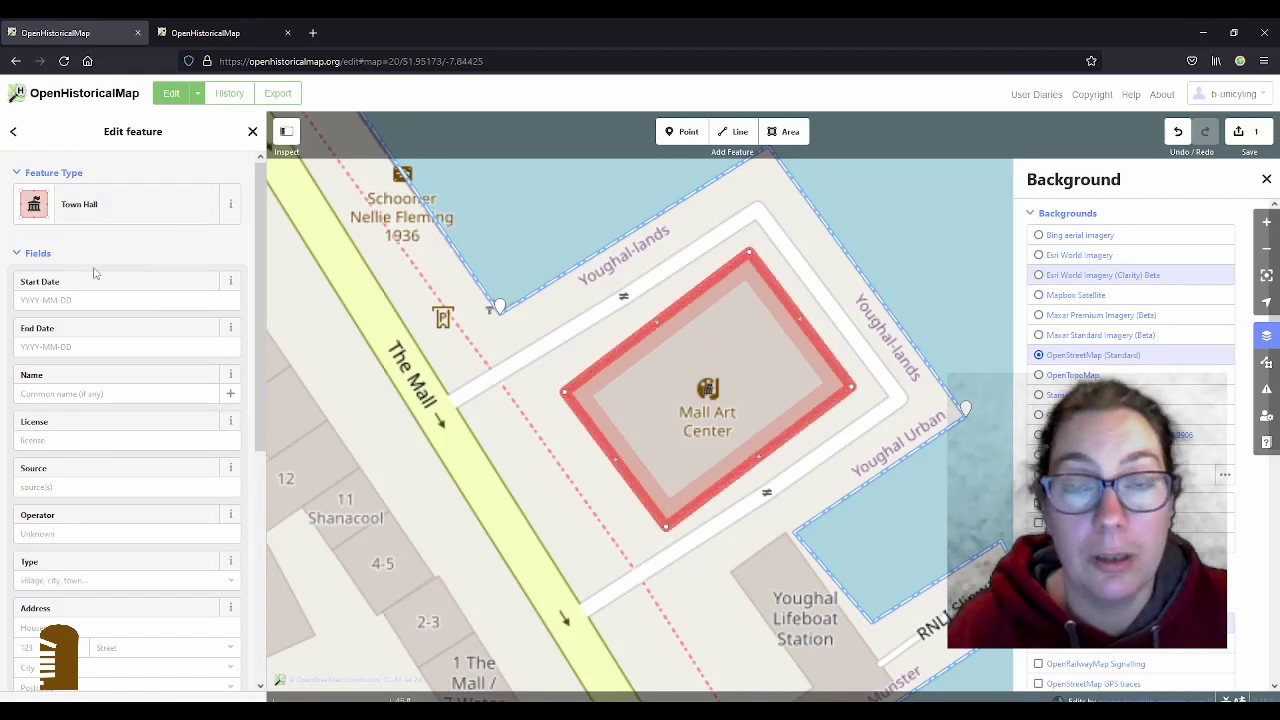
left_click(76, 396)
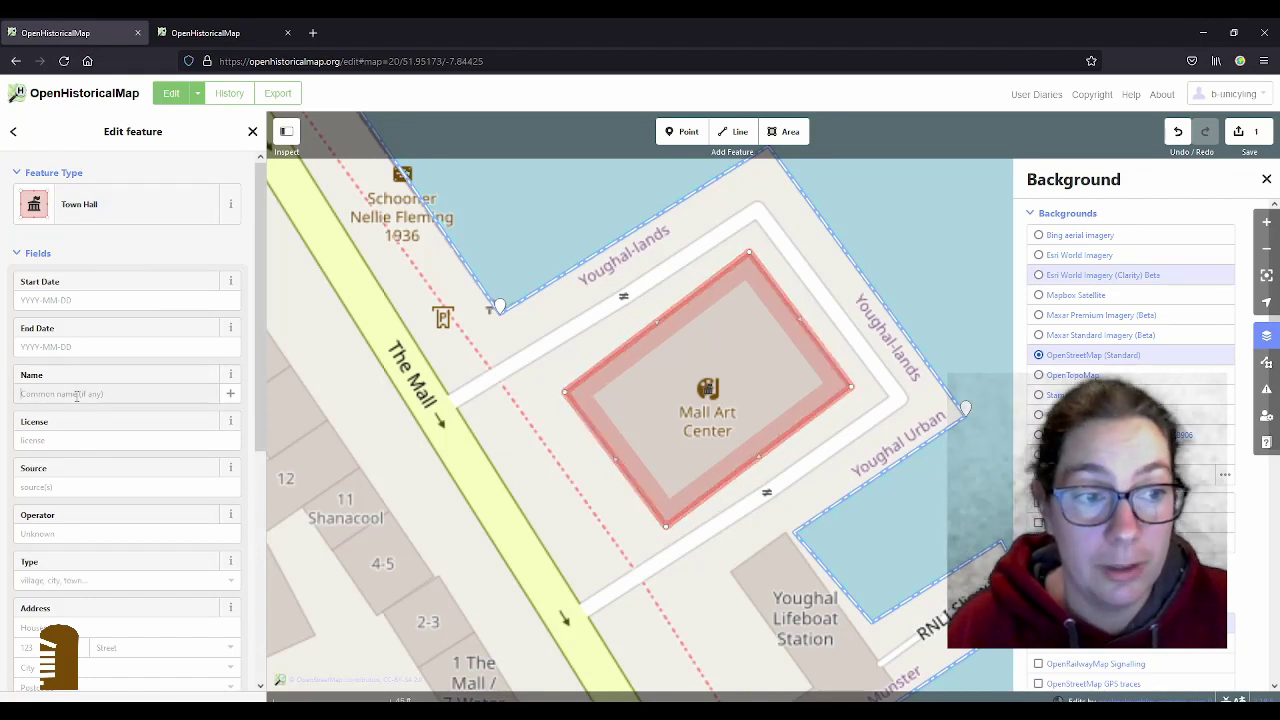
type("Town Hall")
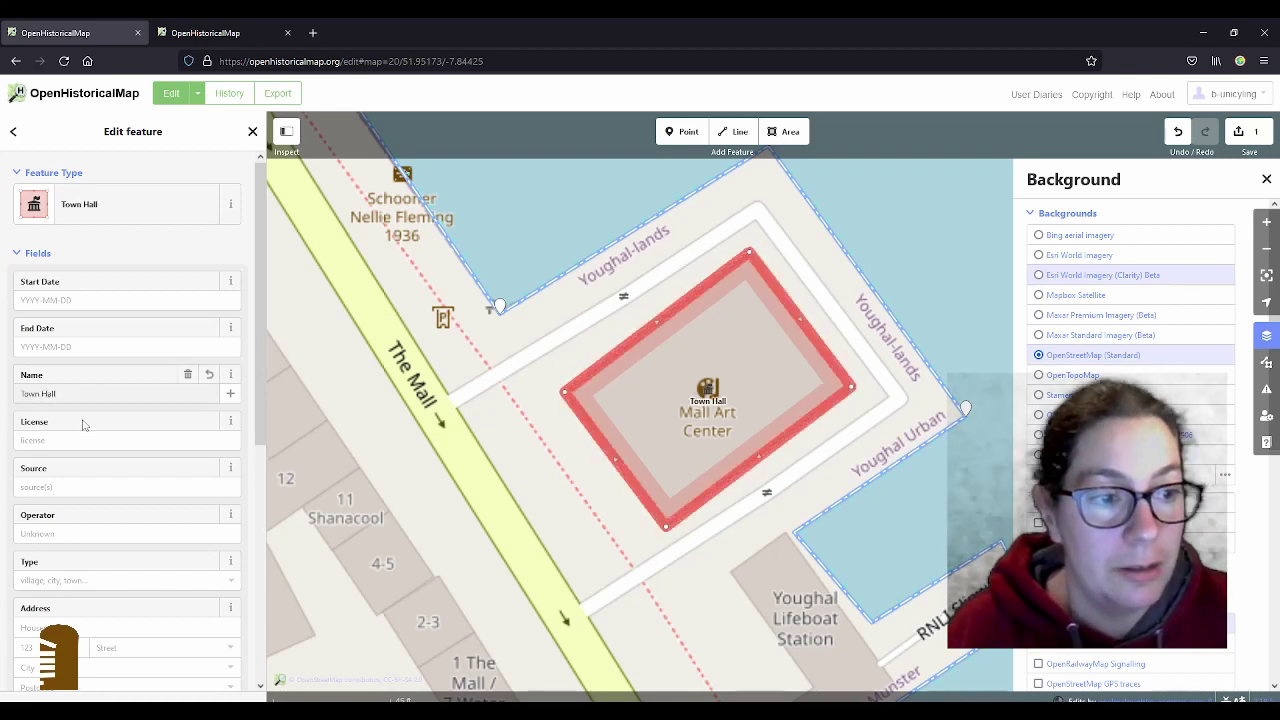
scroll(83, 432, "down", 1)
left_click(82, 425)
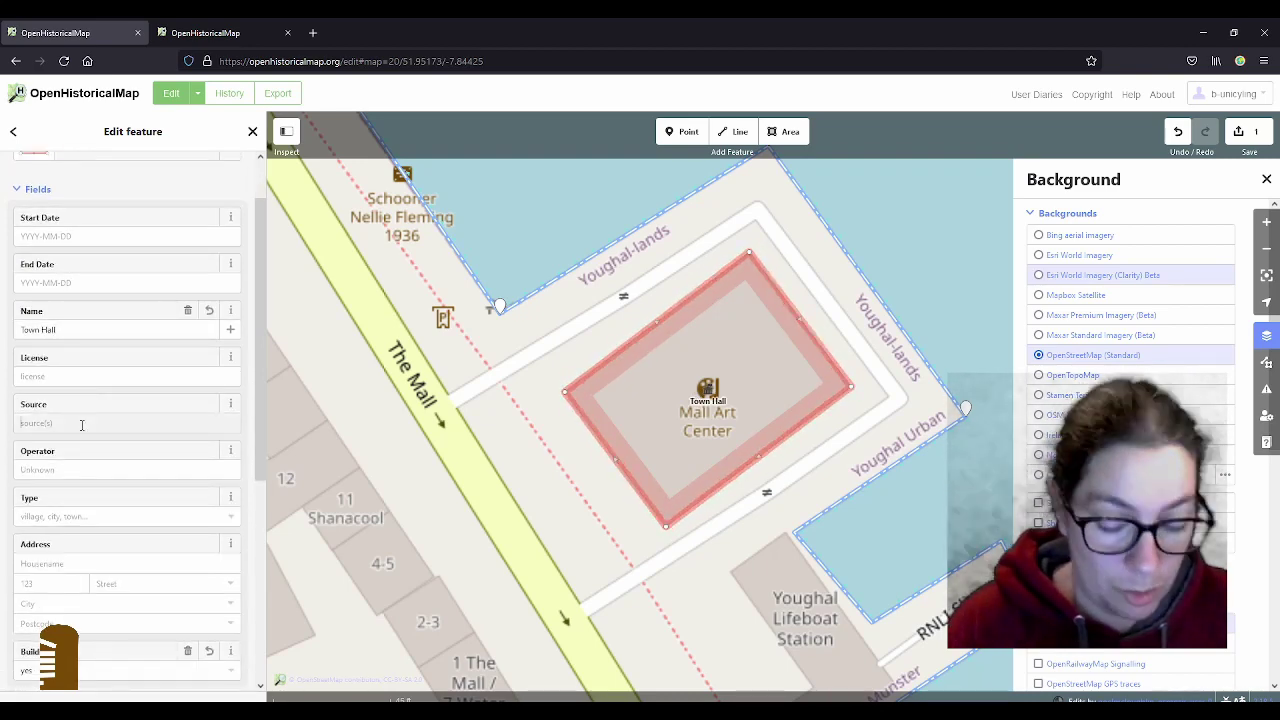
type("OSM")
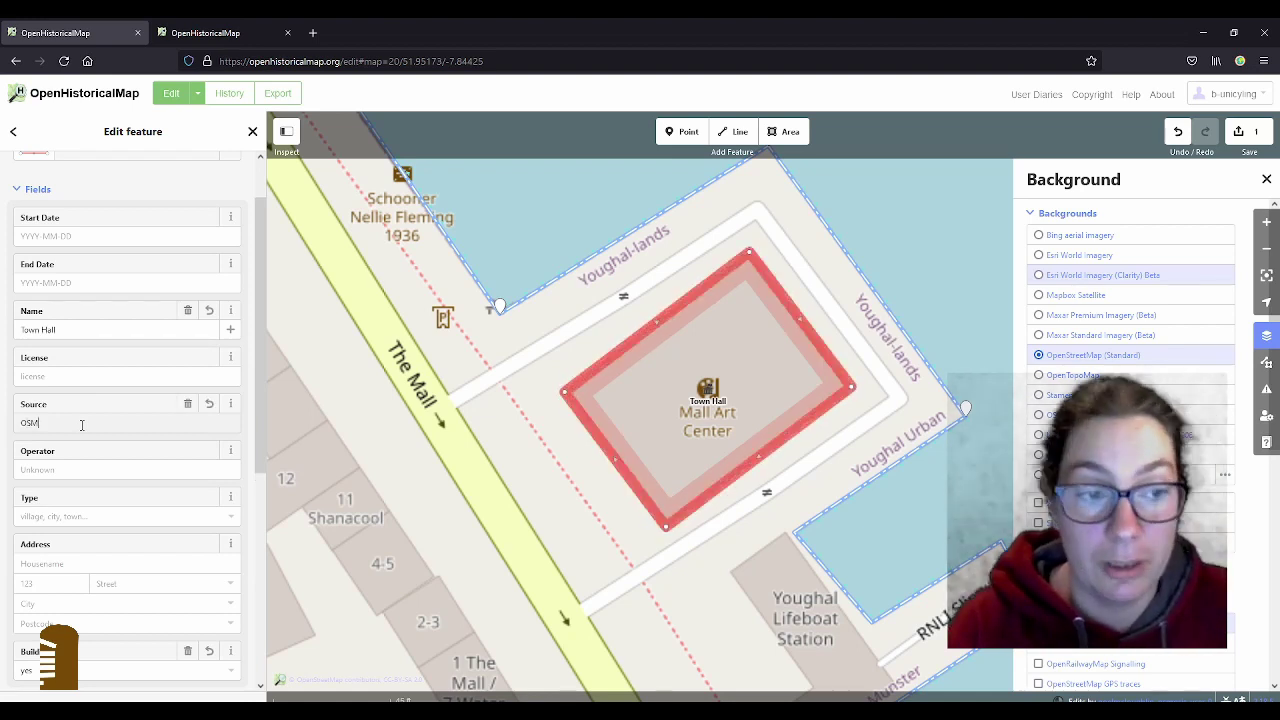
type(",")
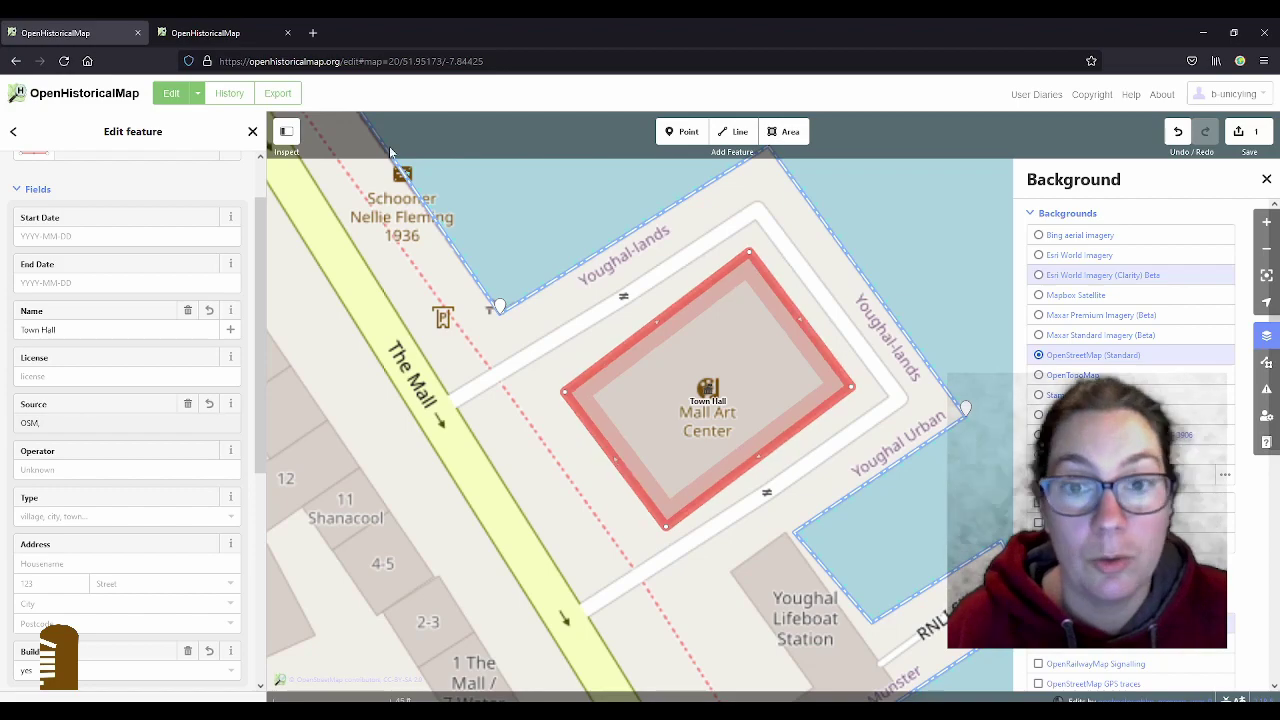
Step: Select and copy the year 1753 from the Town Hall paragraph of Youghal's Wikipedia article
key("alt+Tab")
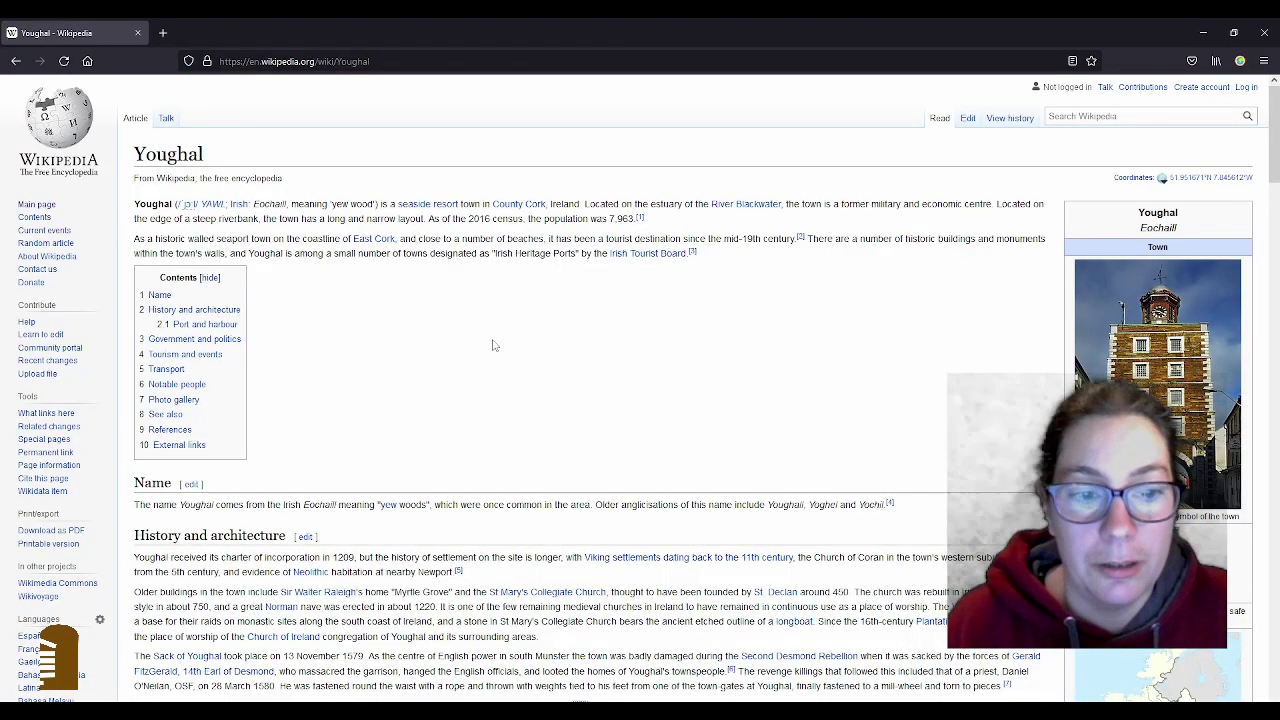
scroll(496, 344, "down", 4)
scroll(478, 346, "up", 3)
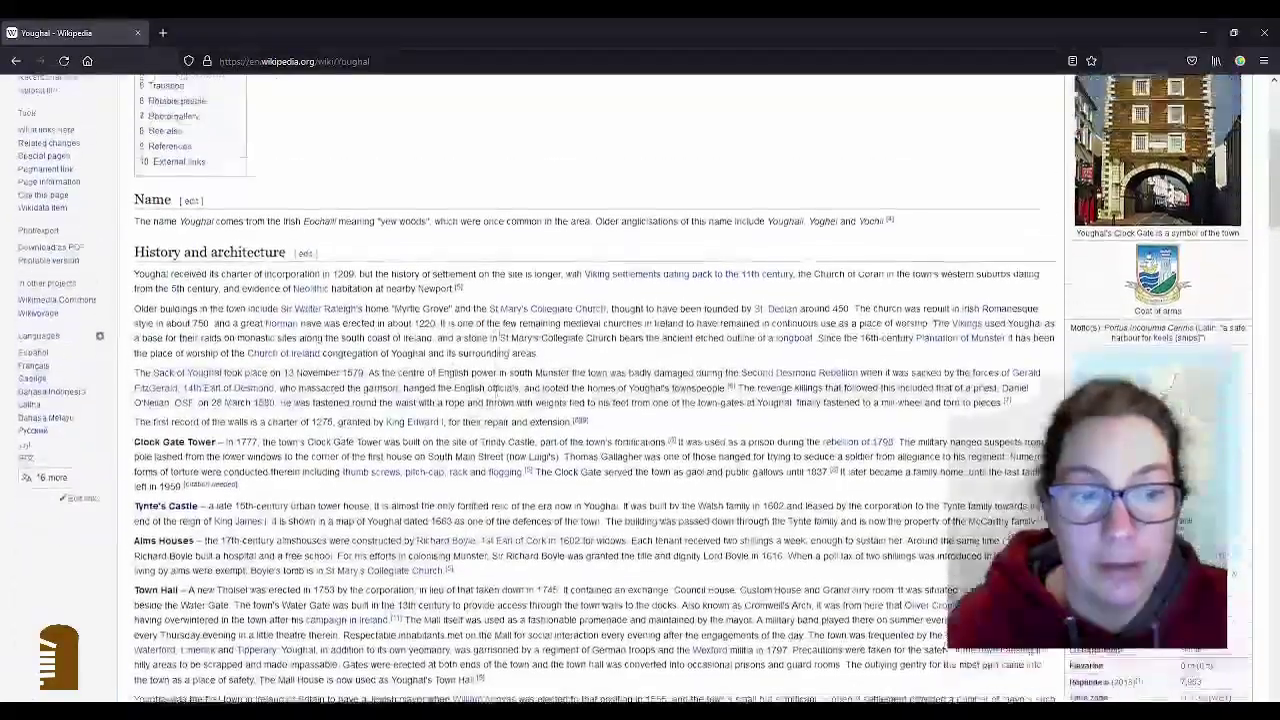
scroll(490, 330, "down", 3)
scroll(499, 318, "down", 3)
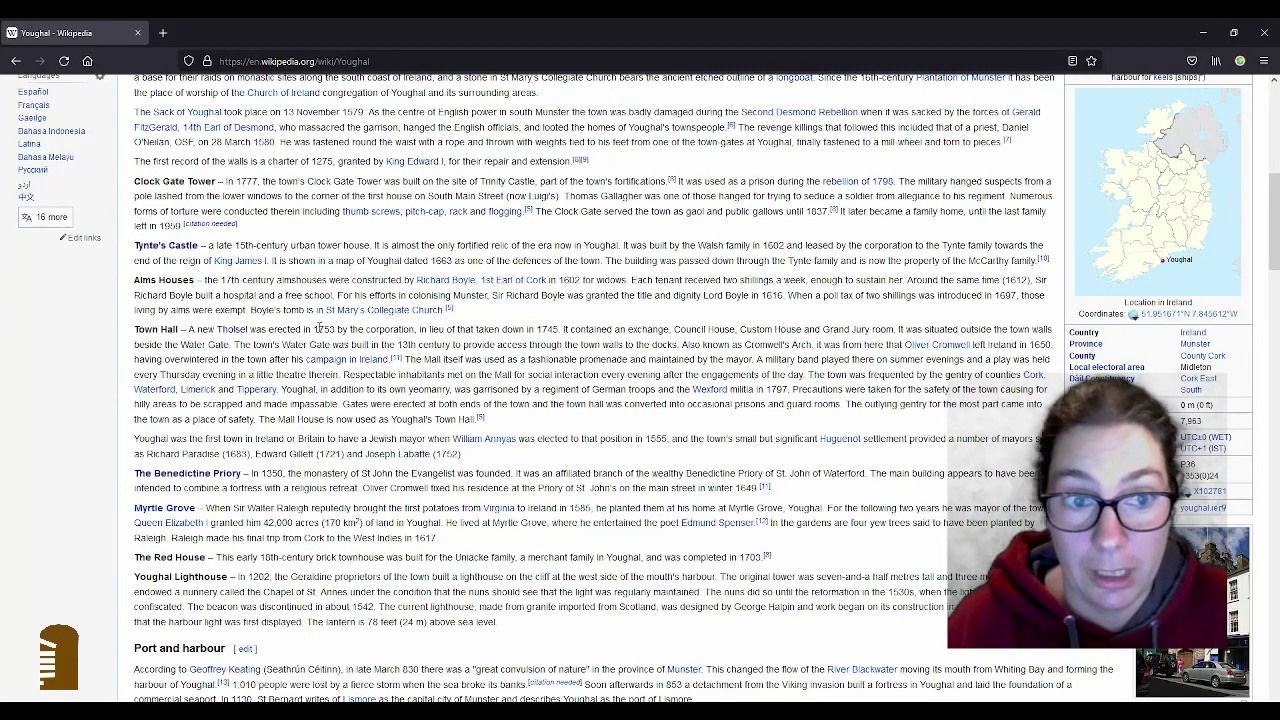
left_click_drag(313, 329, 337, 329)
key("ctrl+c")
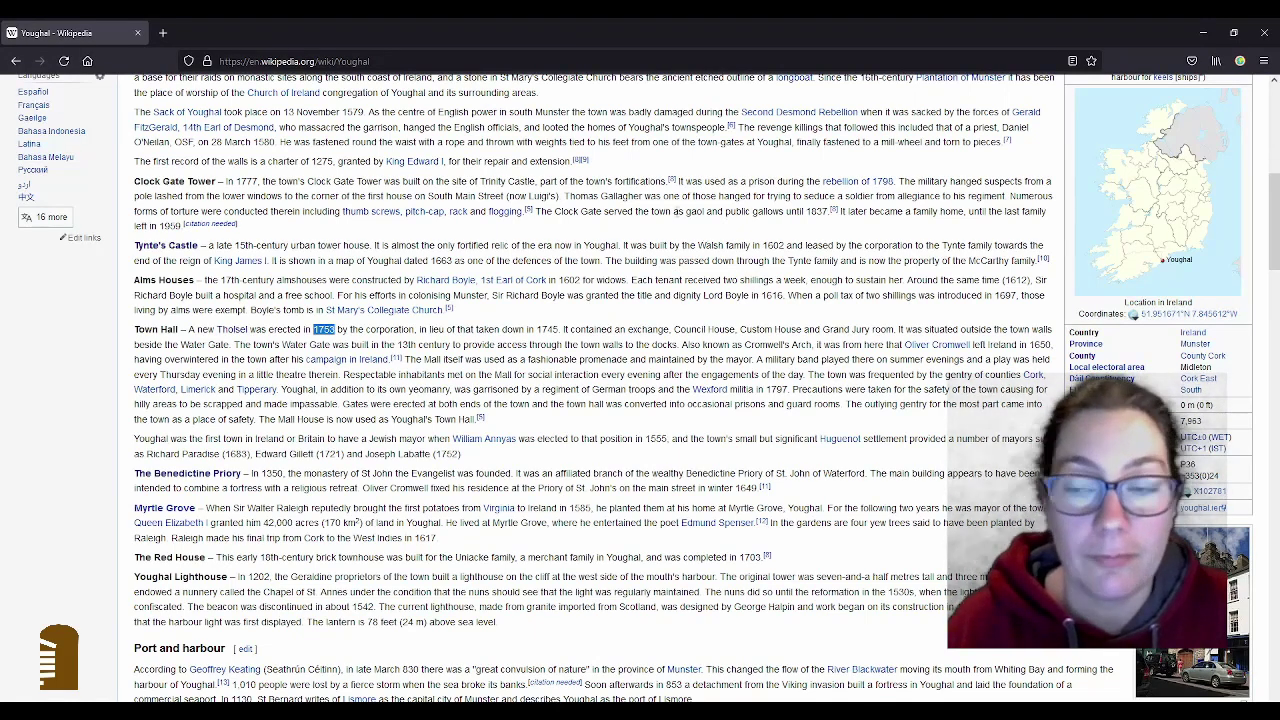
key("alt+Tab")
Step: Paste 1753 into the Town Hall's Start Date field and commit it
left_click(124, 228)
key("ctrl+v")
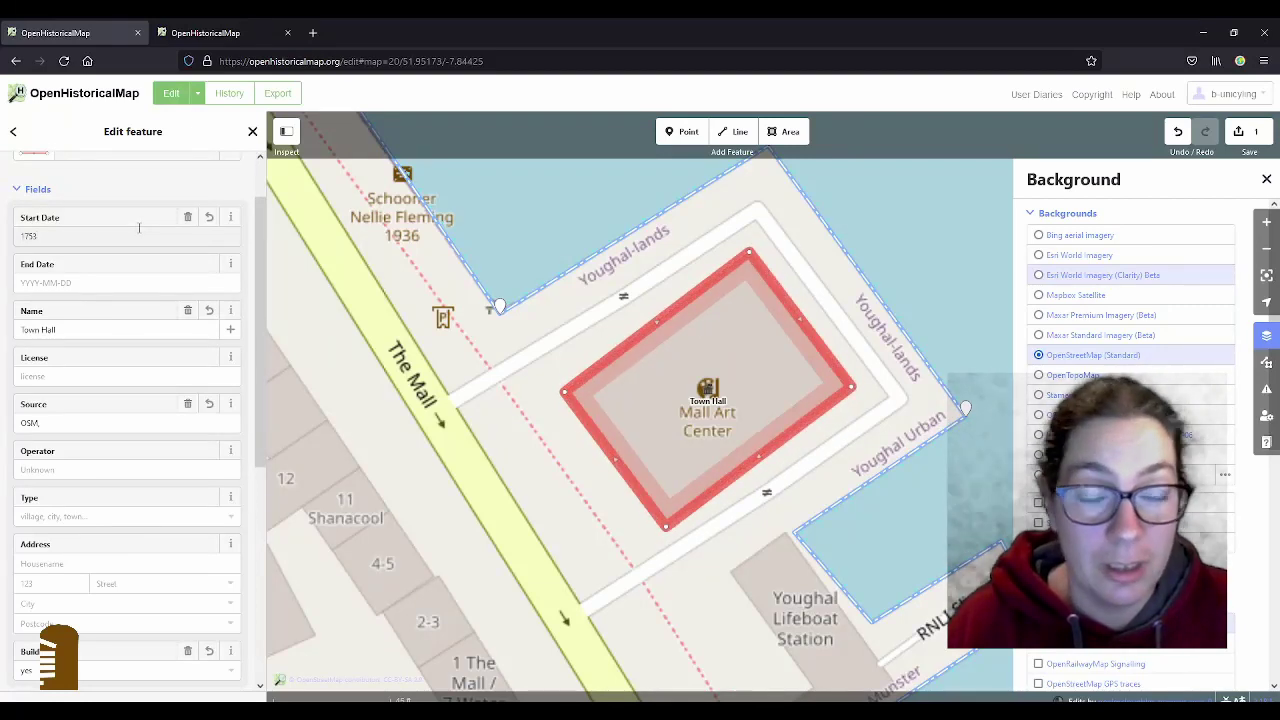
left_click(90, 282)
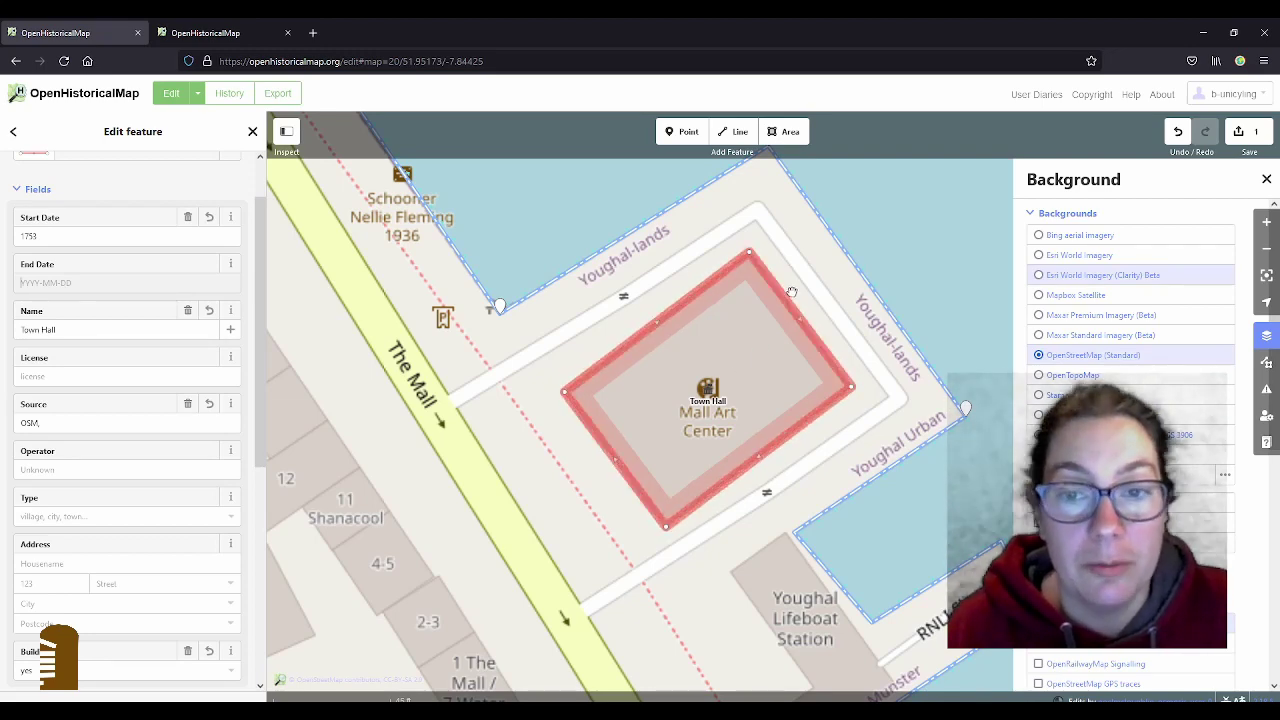
scroll(120, 360, "down", 1)
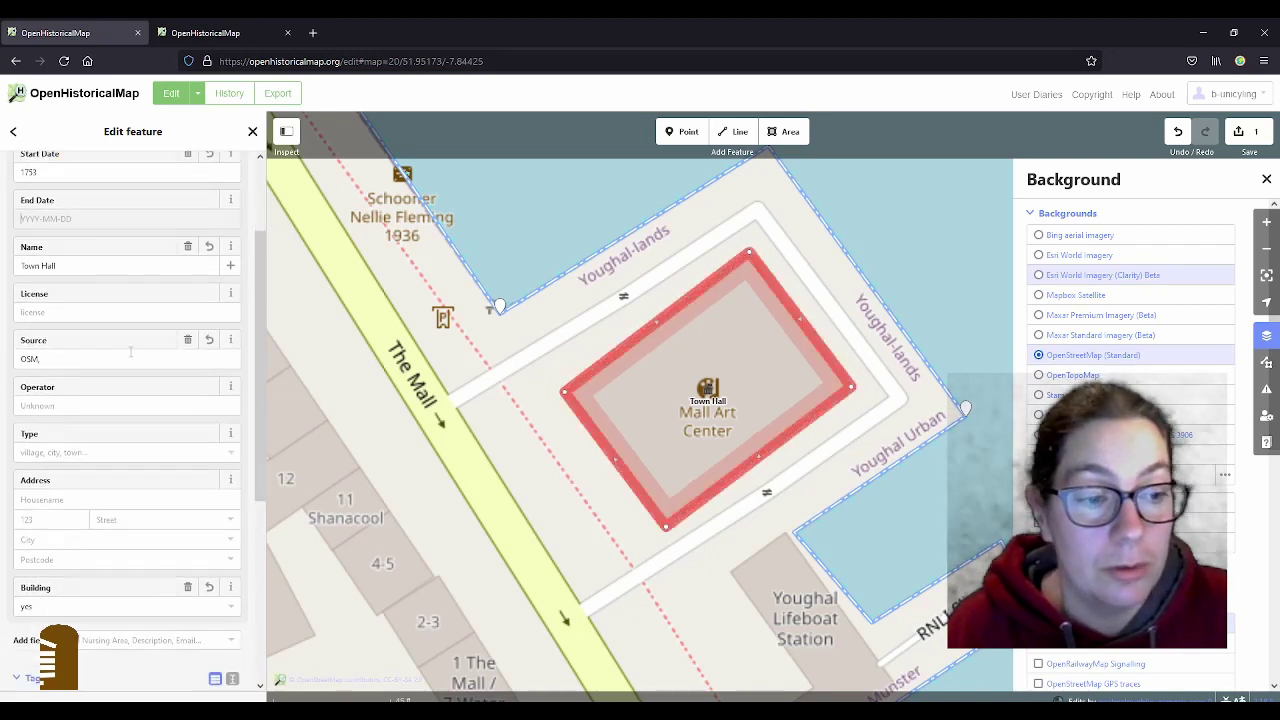
scroll(97, 450, "up", 1)
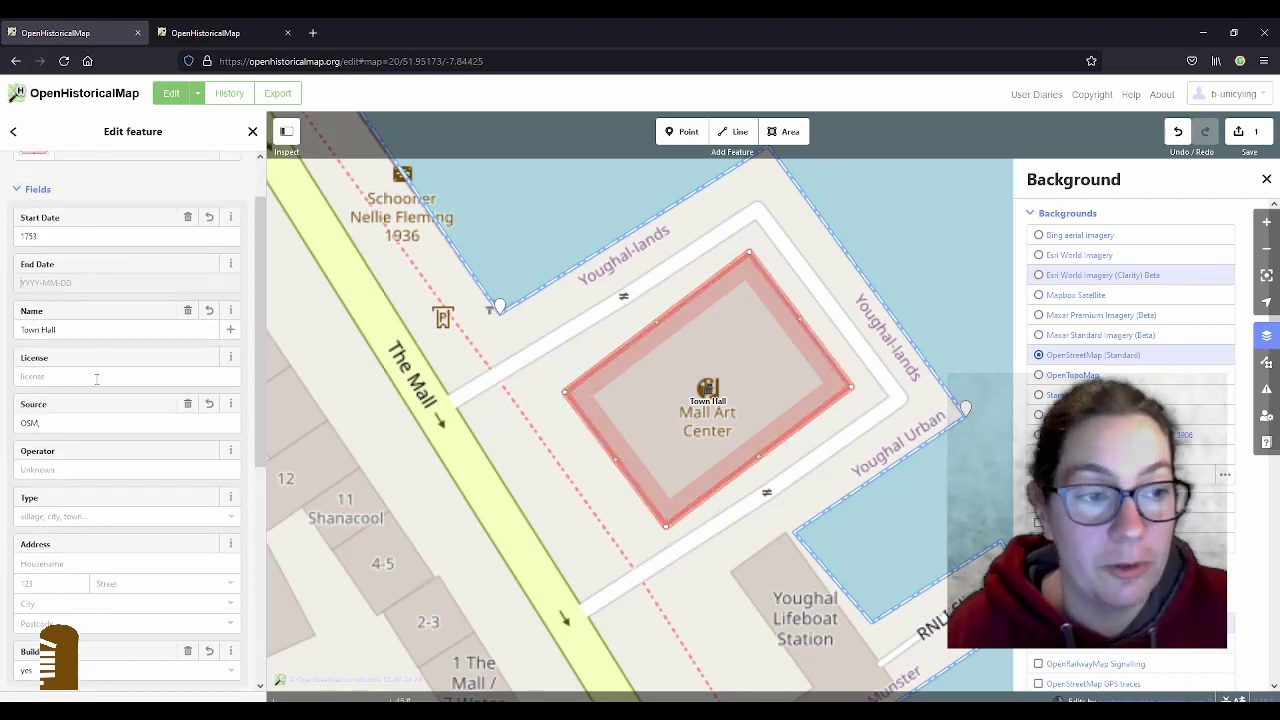
scroll(69, 410, "down", 1)
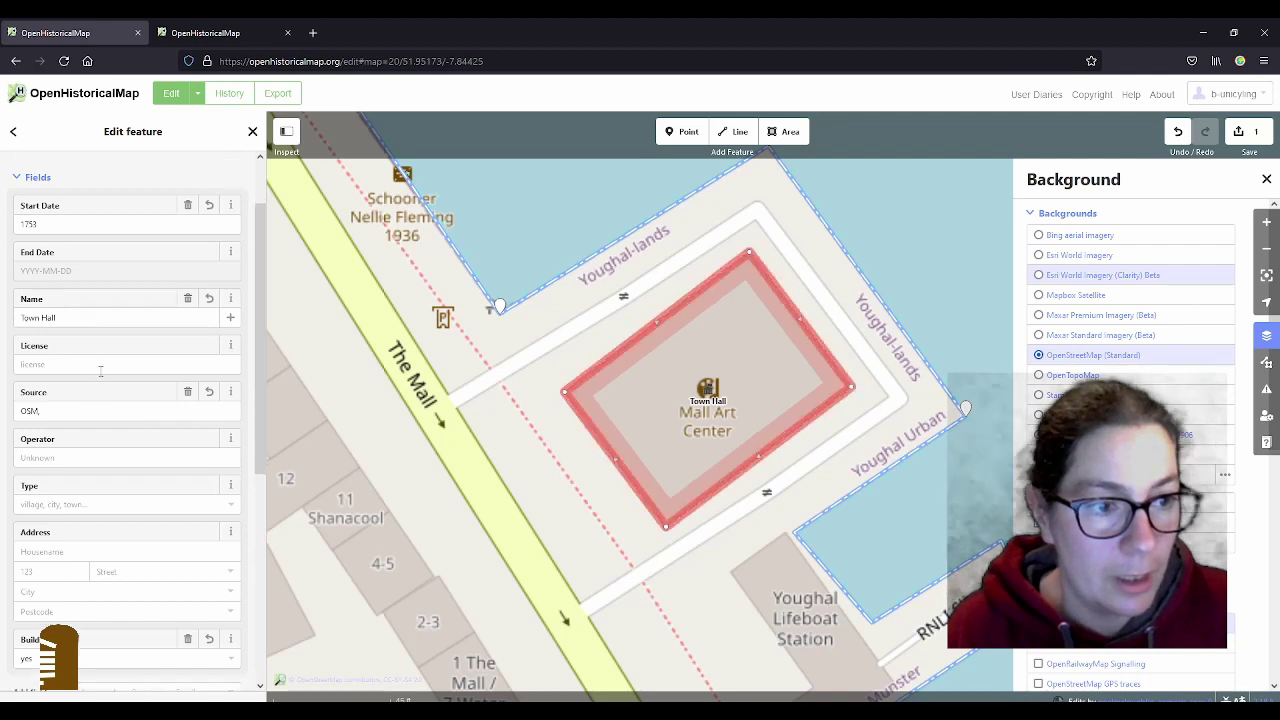
scroll(72, 405, "down", 1)
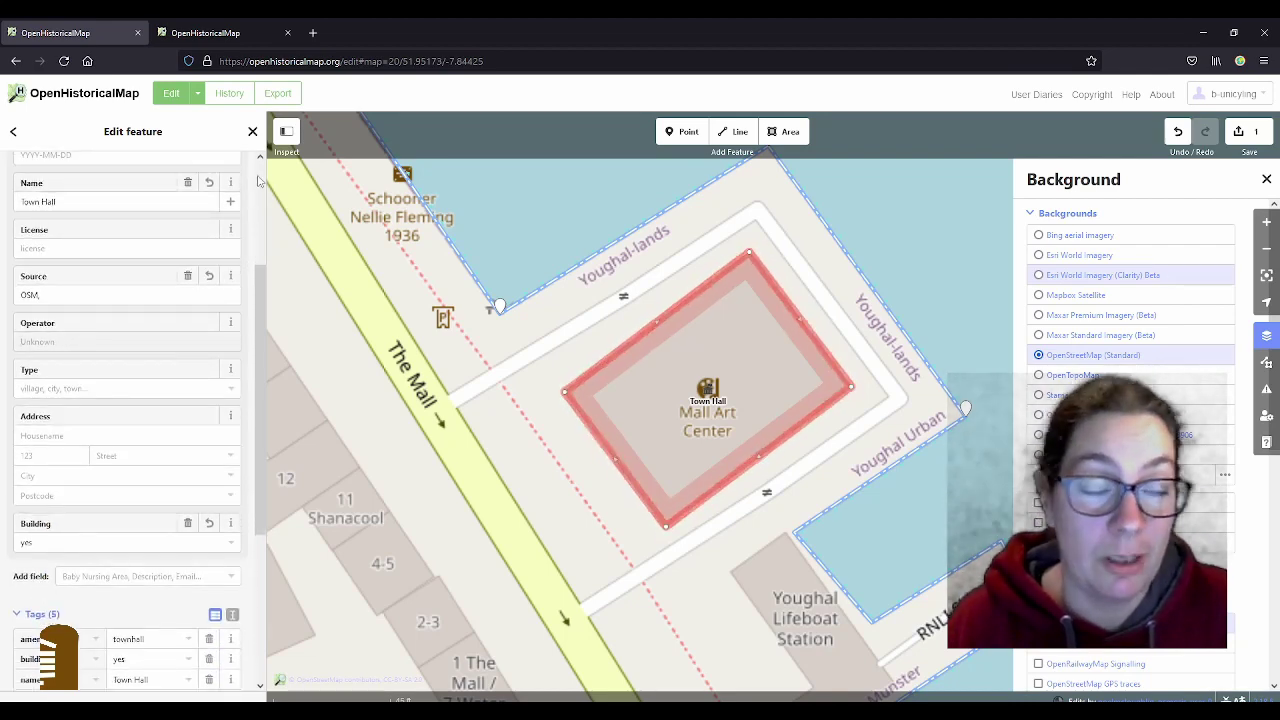
Step: Set the Type to town and enter Youghal as the address city
left_click(96, 387)
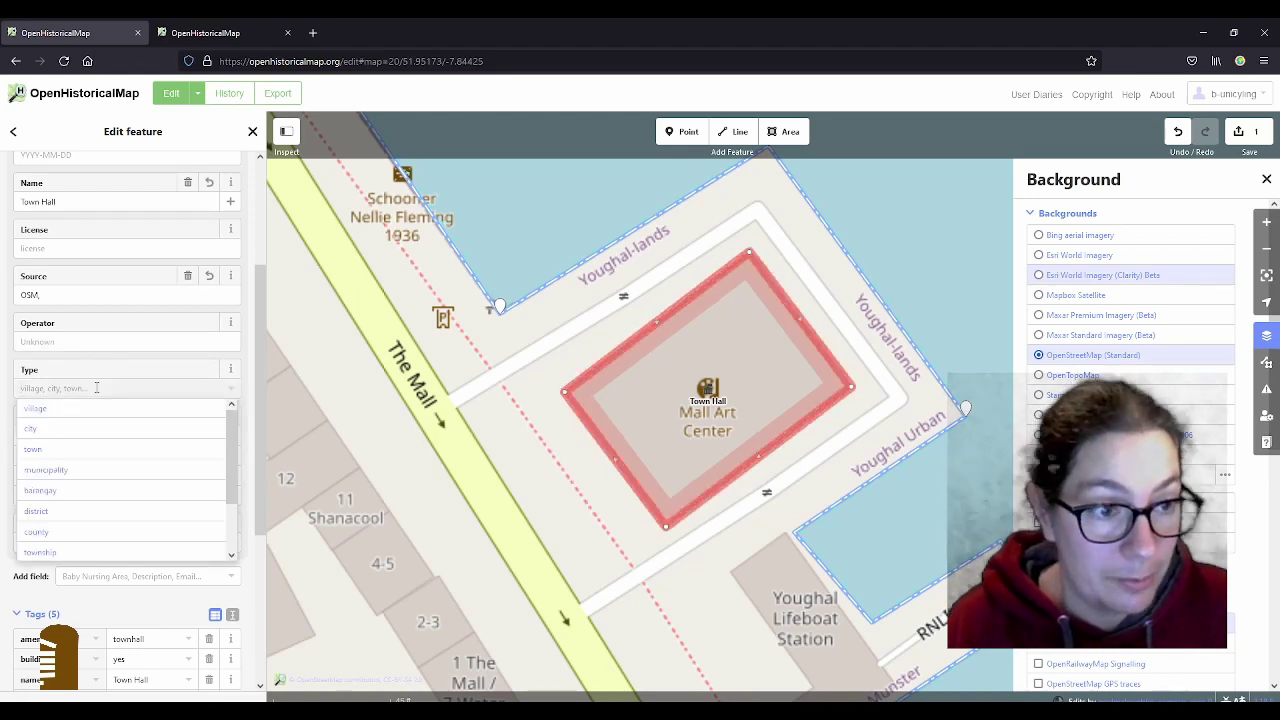
left_click(75, 449)
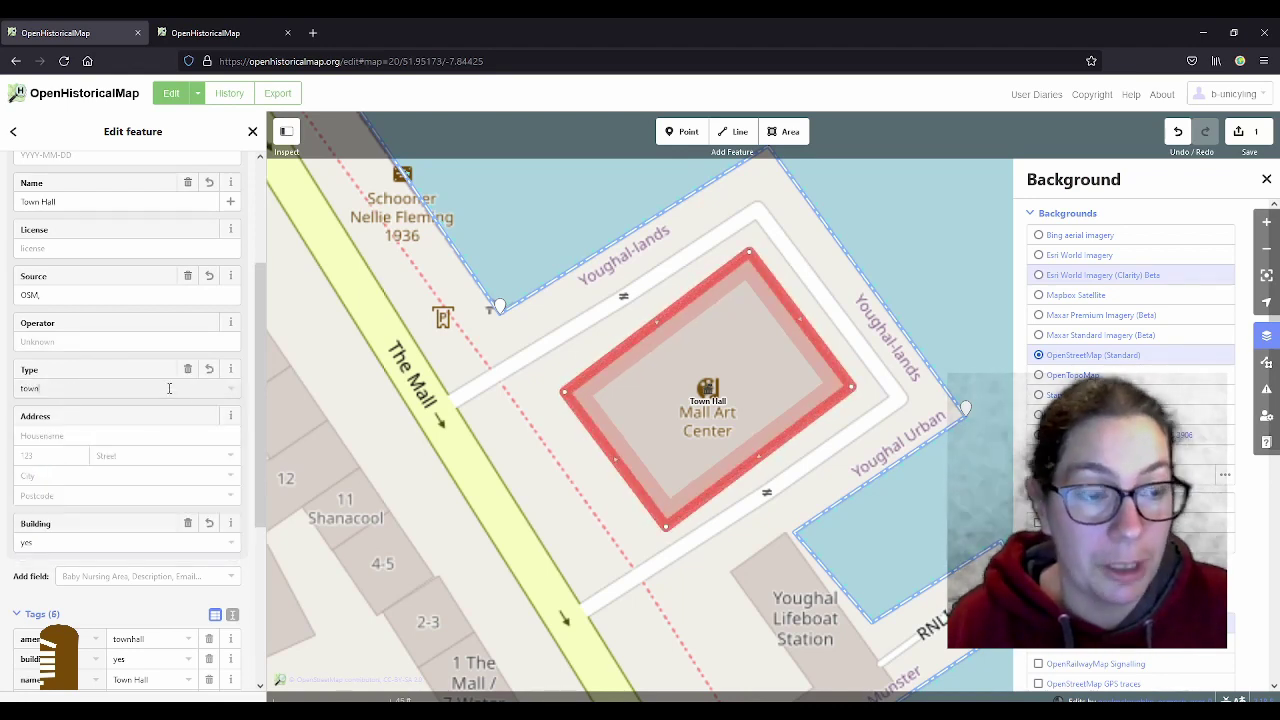
scroll(135, 395, "down", 1)
left_click(106, 411)
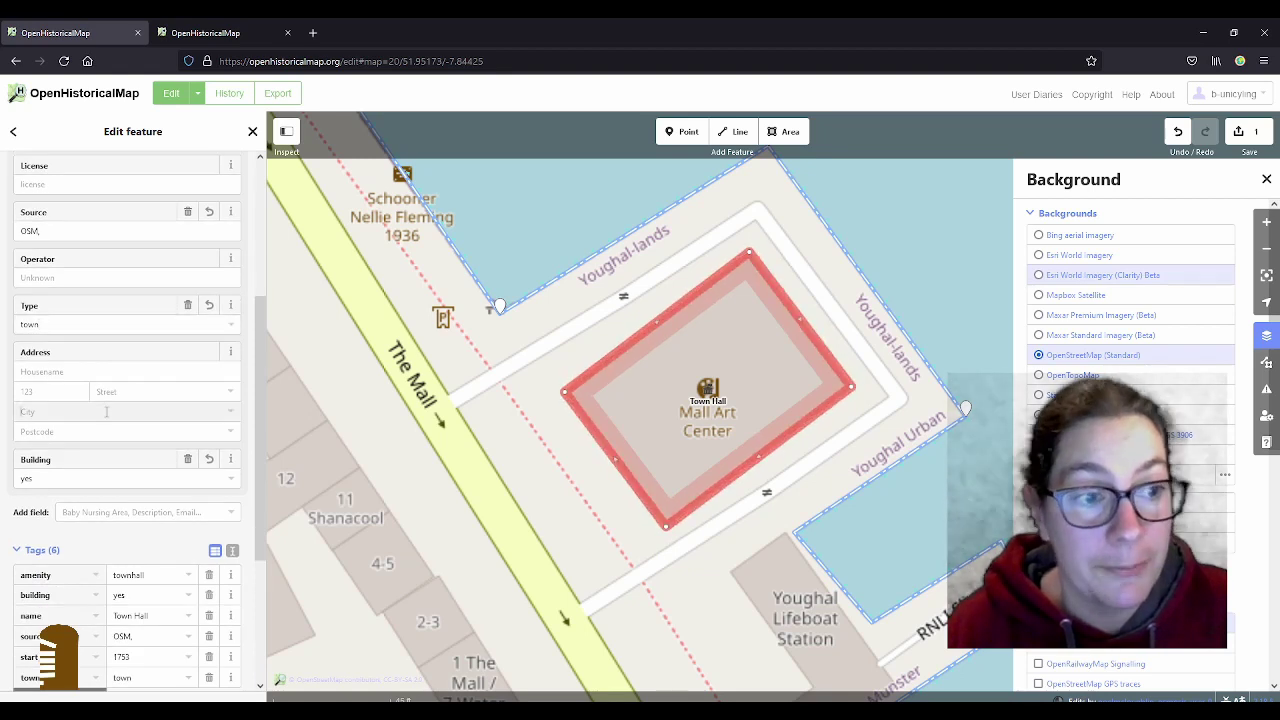
type("Youghal")
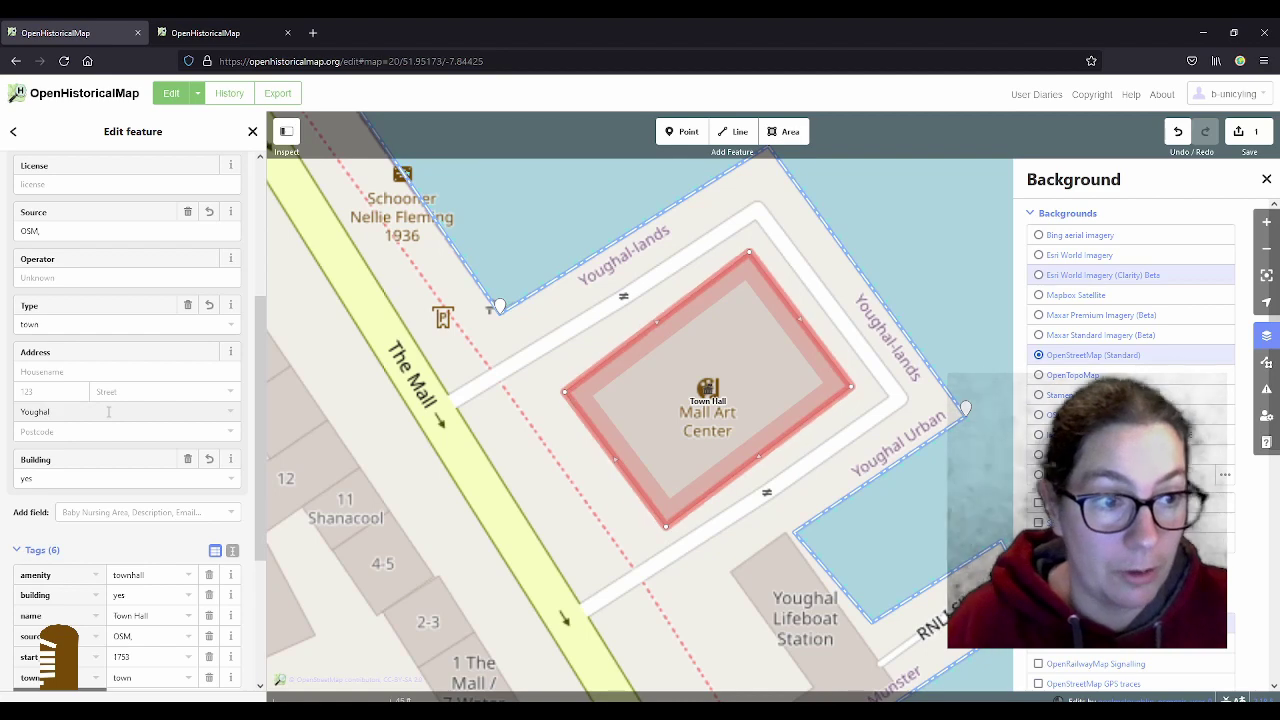
Step: Commit Youghal as the addr:city tag and dismiss the key suggestions
scroll(108, 411, "down", 3)
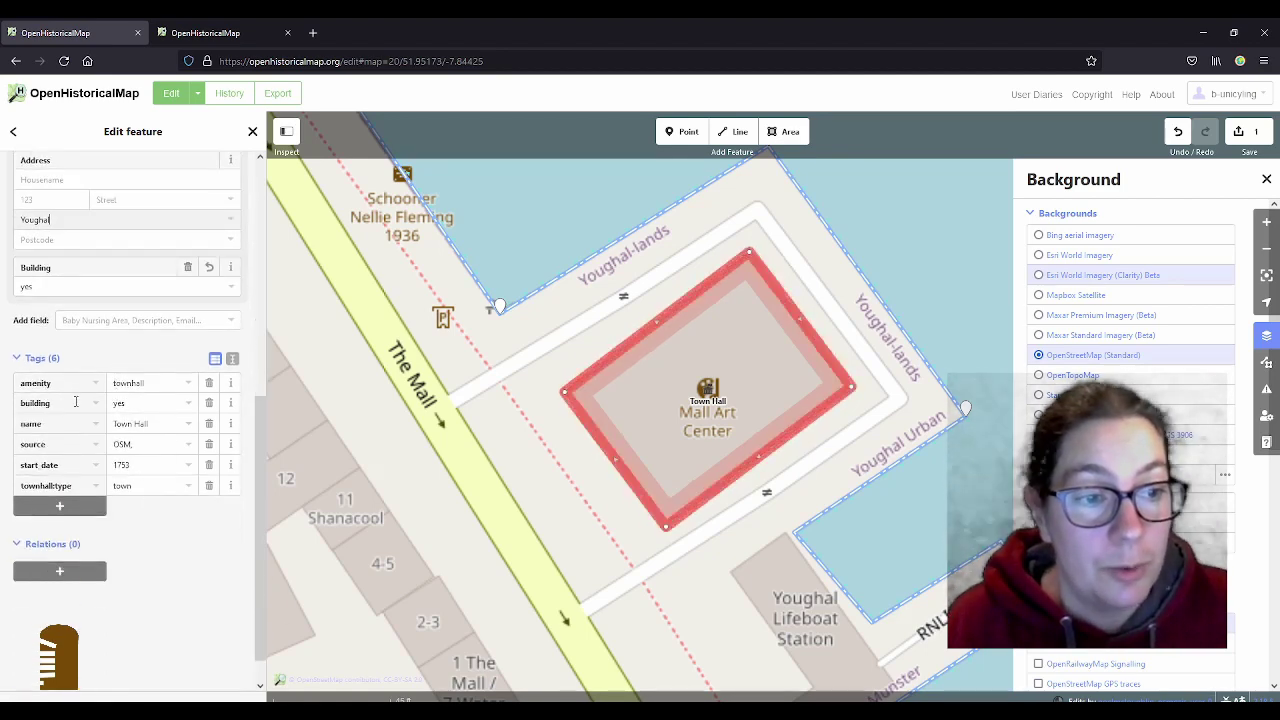
left_click(71, 383)
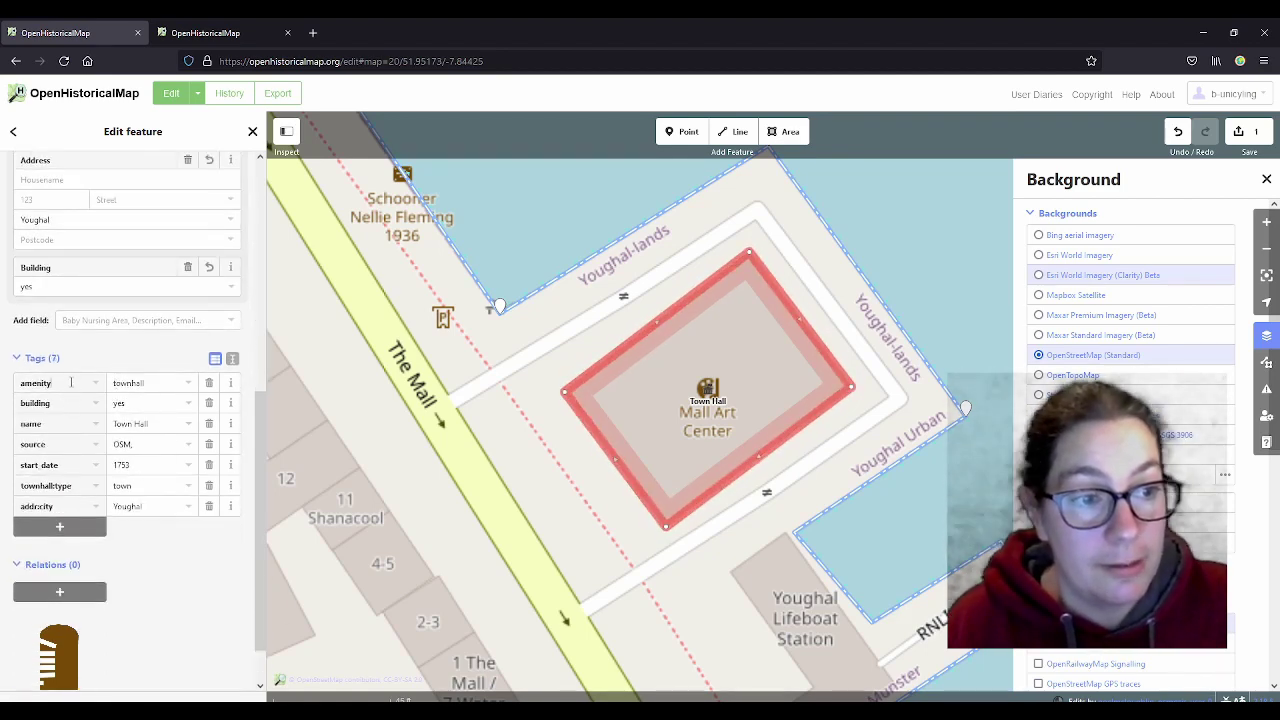
left_click(189, 579)
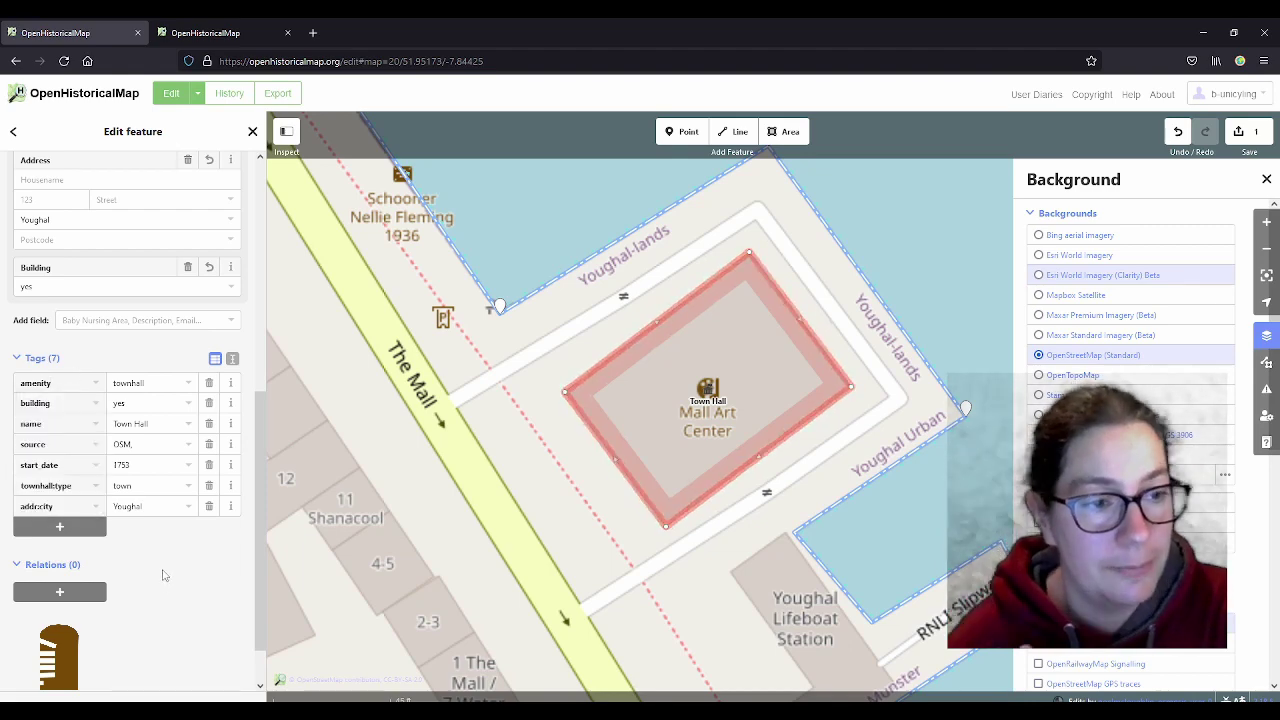
Step: Edit the name tag key, check the year on Wikipedia, then restore the key to plain 'name'
left_click(59, 386)
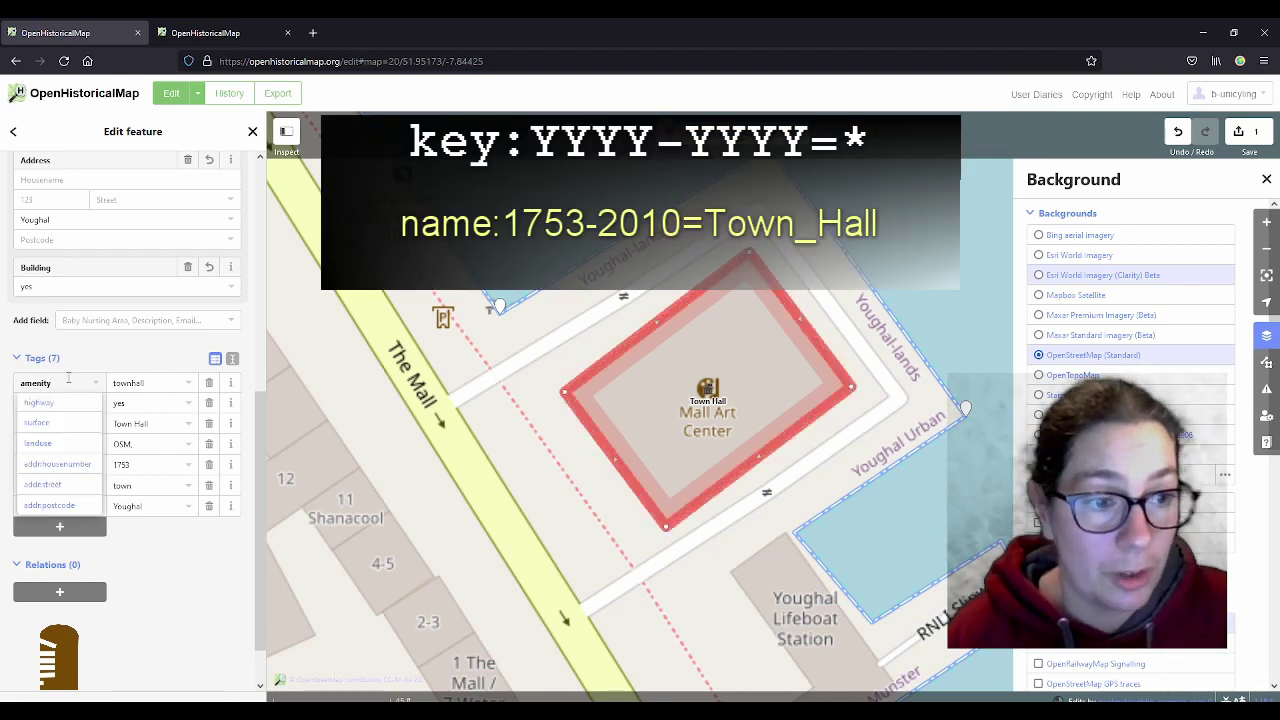
left_click(78, 423)
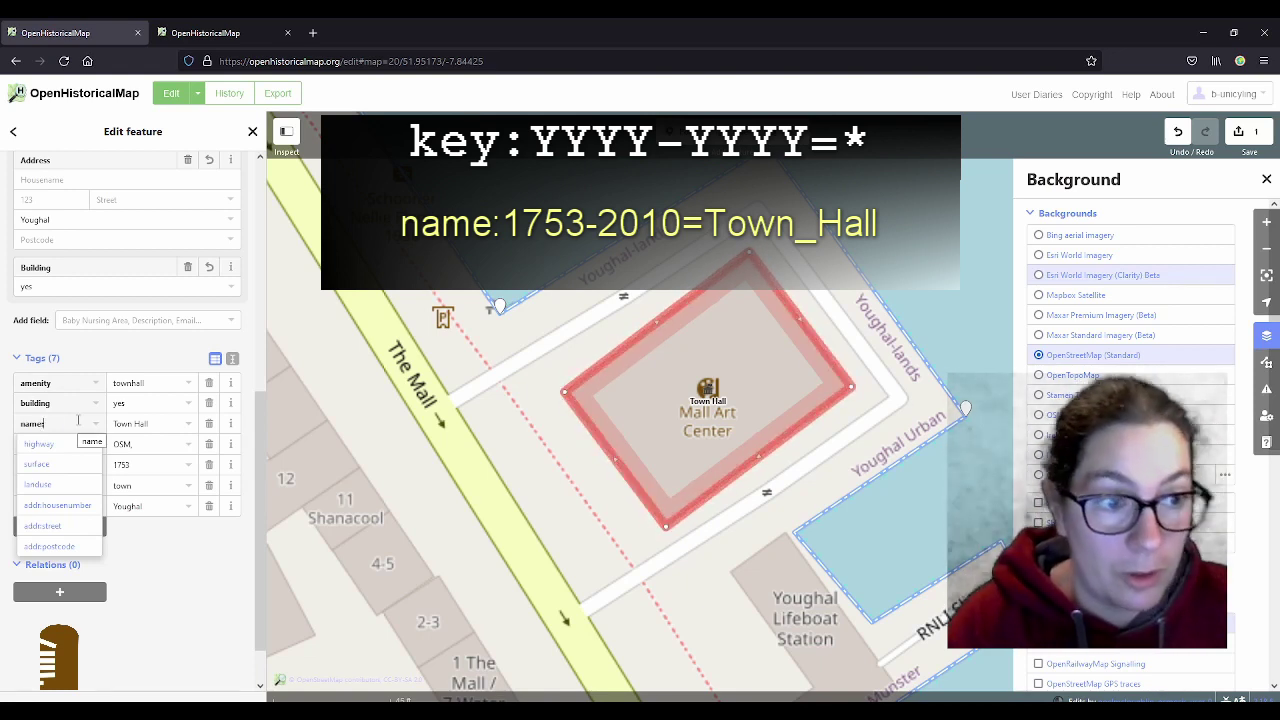
type(":17")
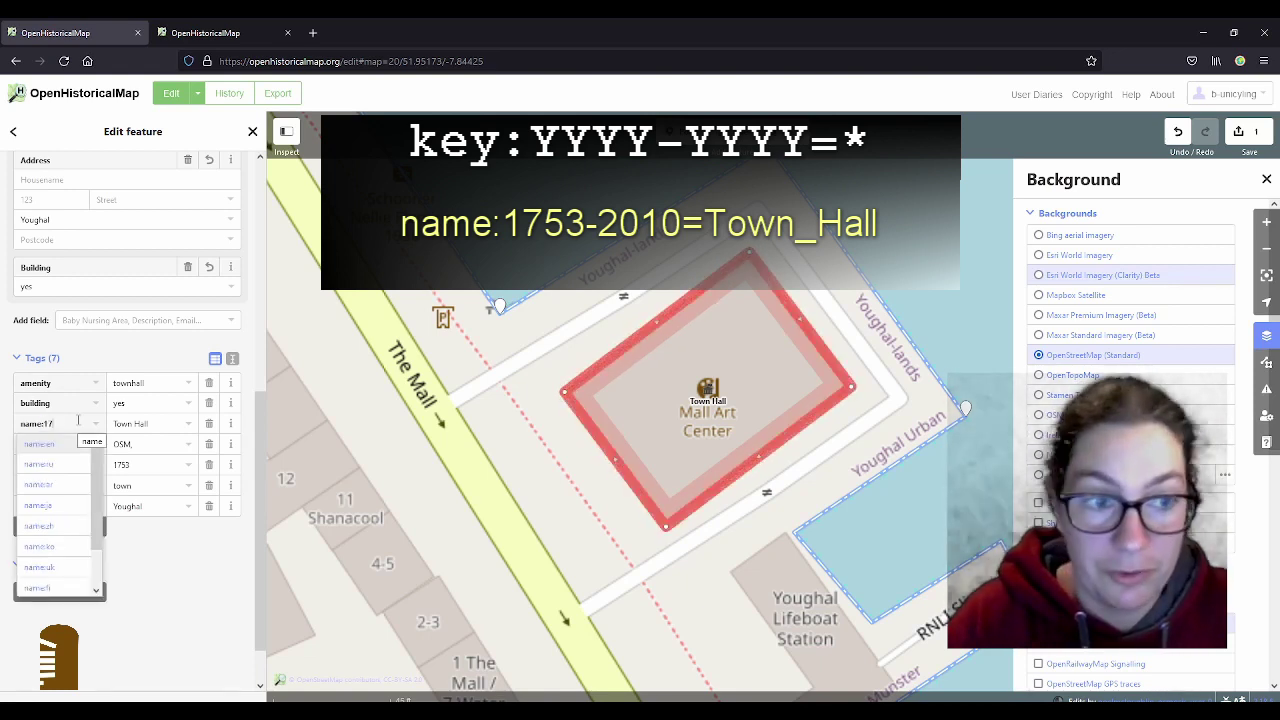
type("53-")
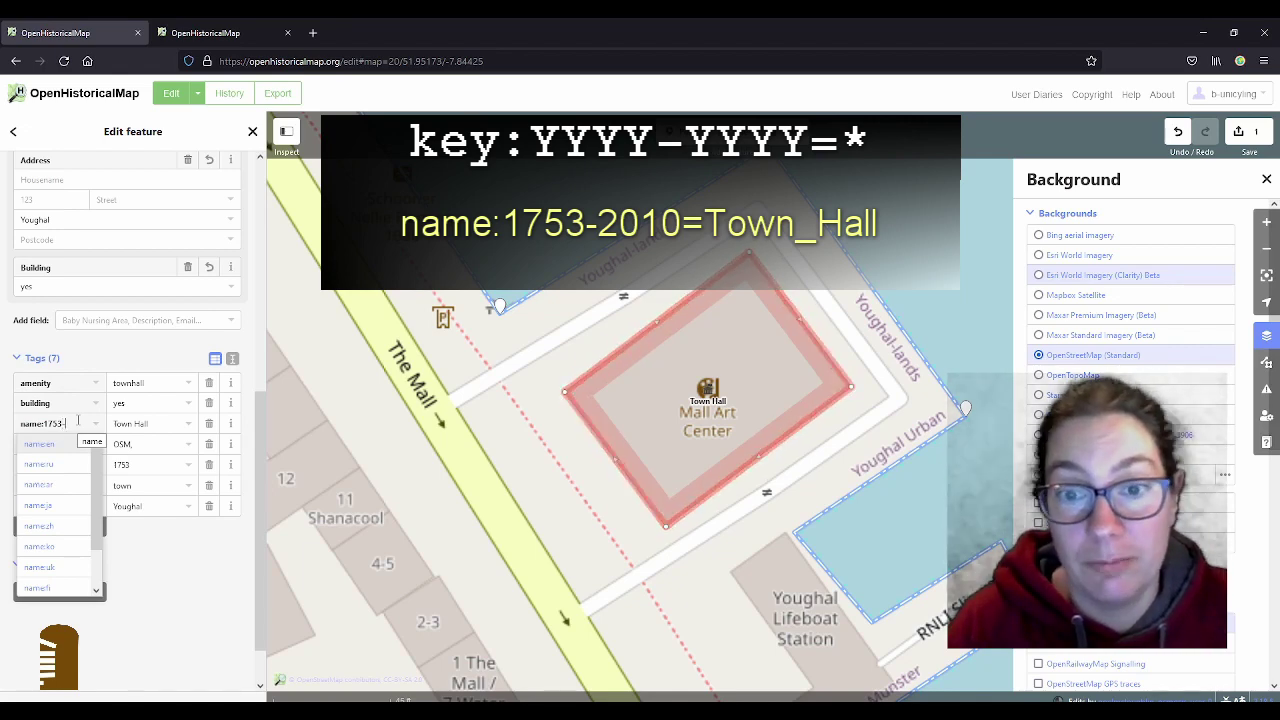
key("alt+Tab")
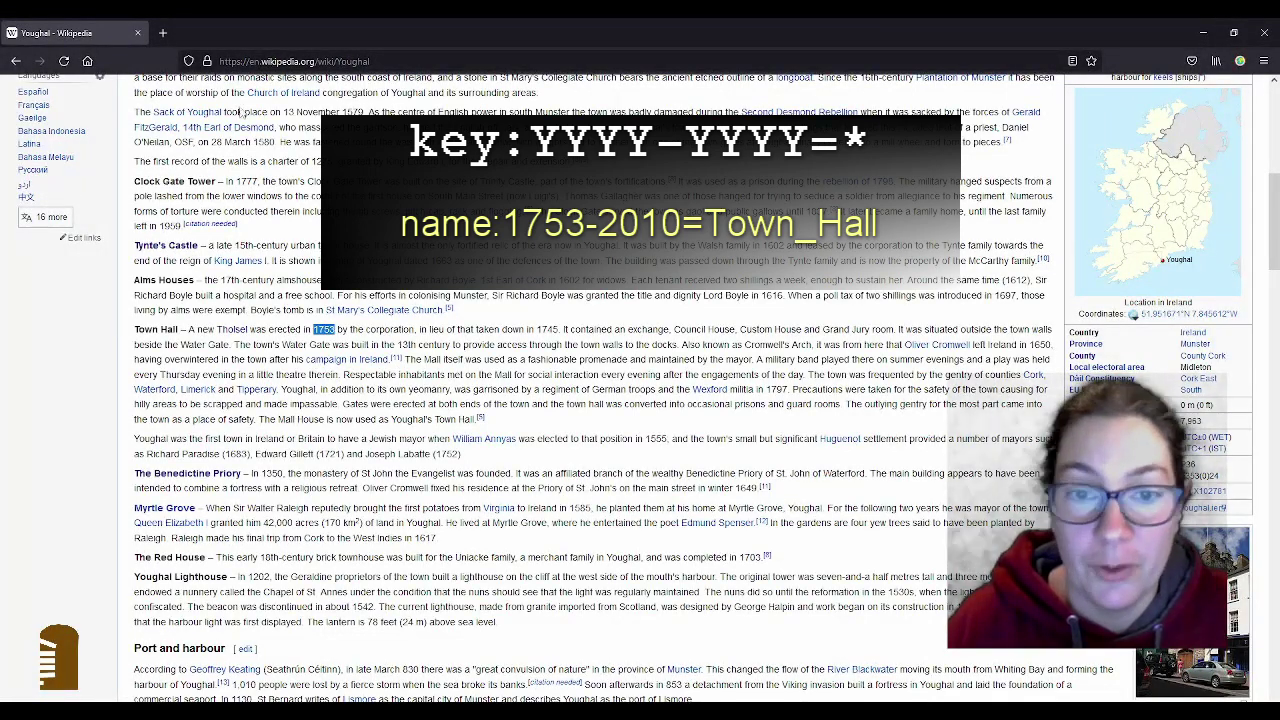
key("alt+Tab")
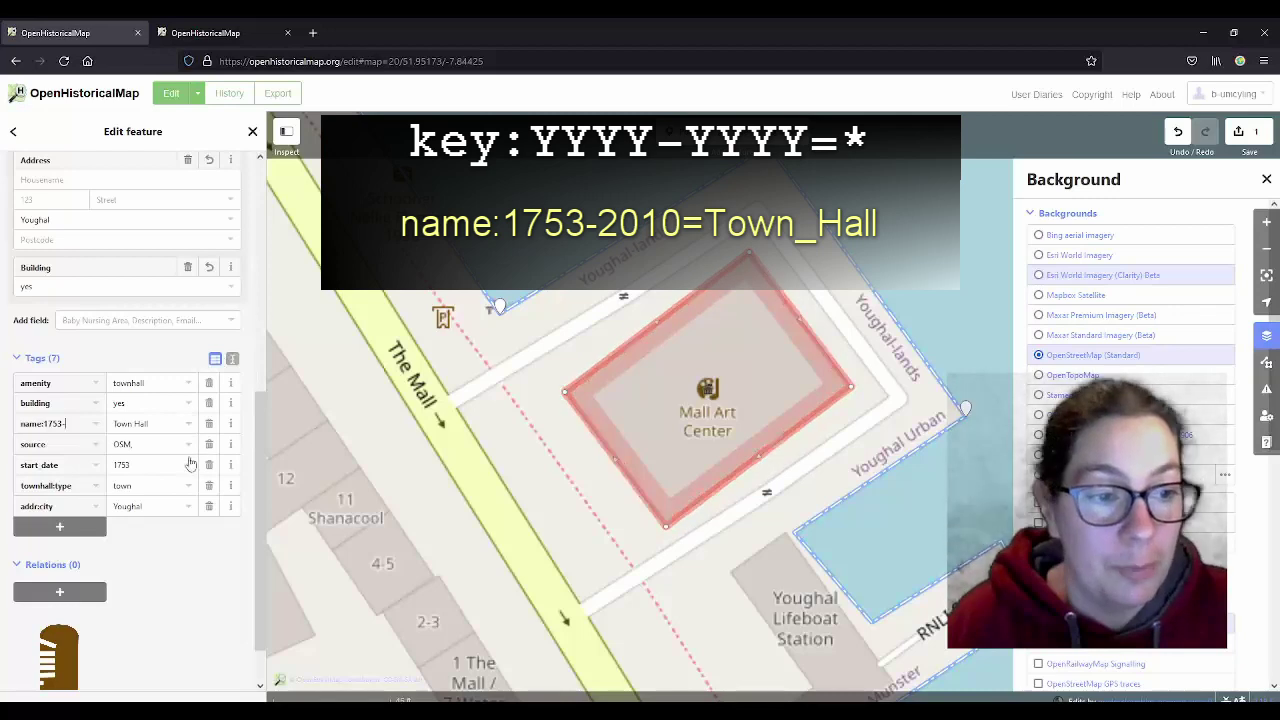
left_click(73, 423)
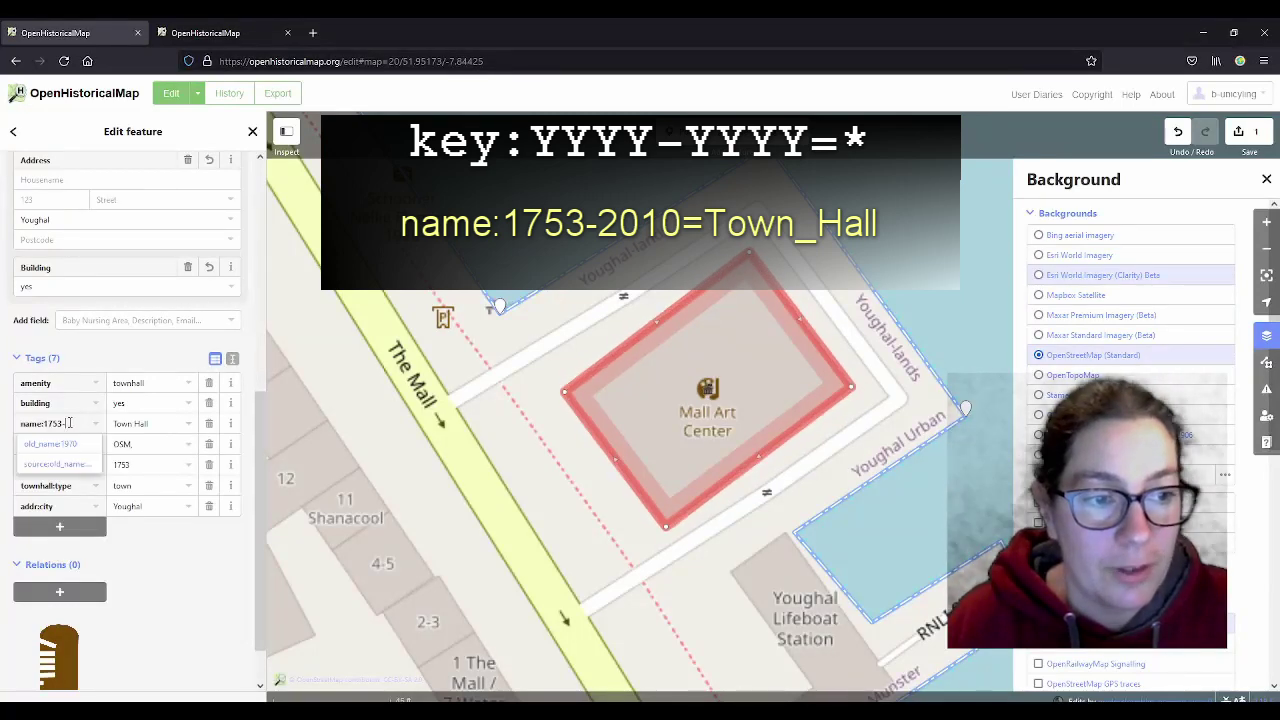
key("BackSpace")
key("BackSpace")
key("BackSpace")
key("BackSpace")
key("BackSpace")
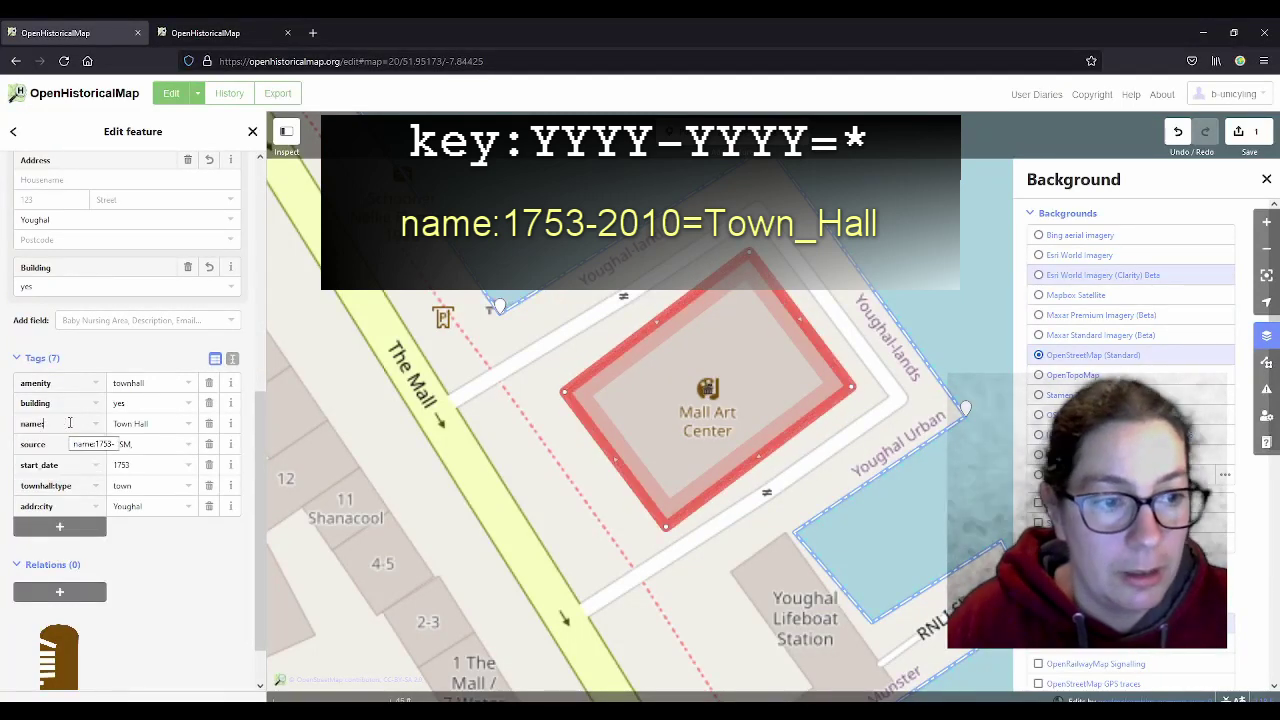
key("BackSpace")
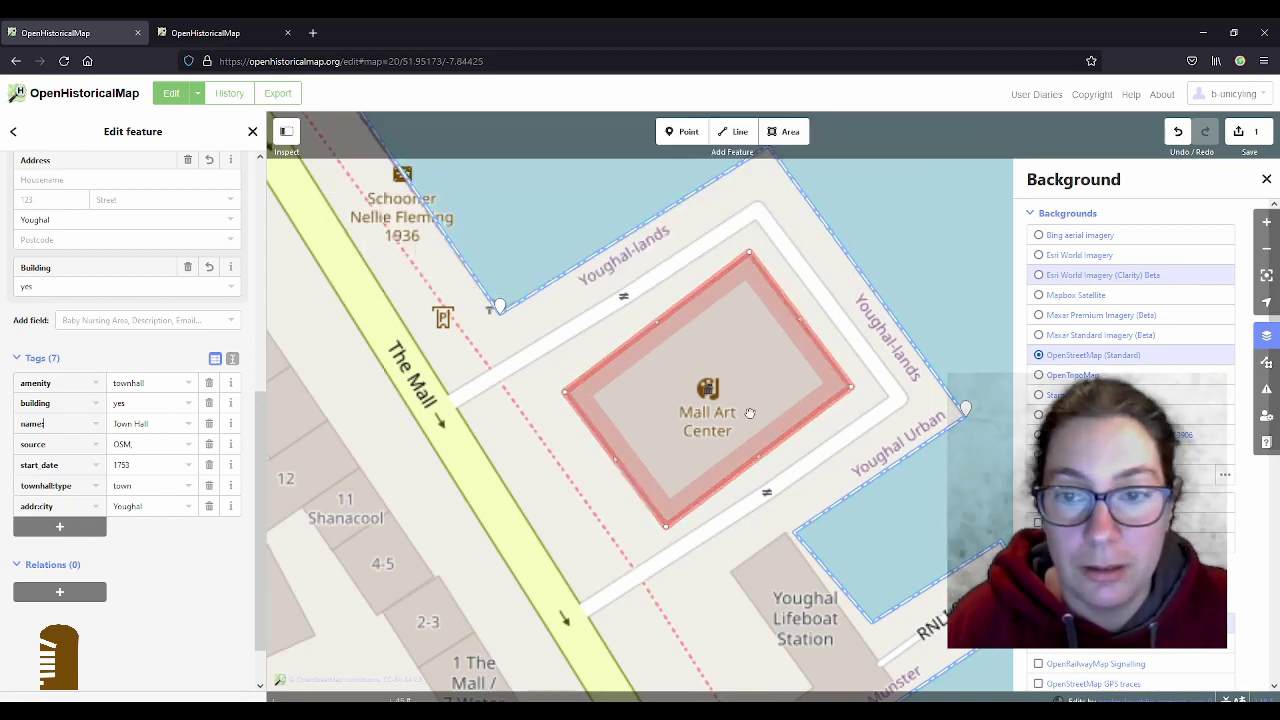
Step: Confirm the name tag and append Wikipedia to the Source value after OSM
key("Tab")
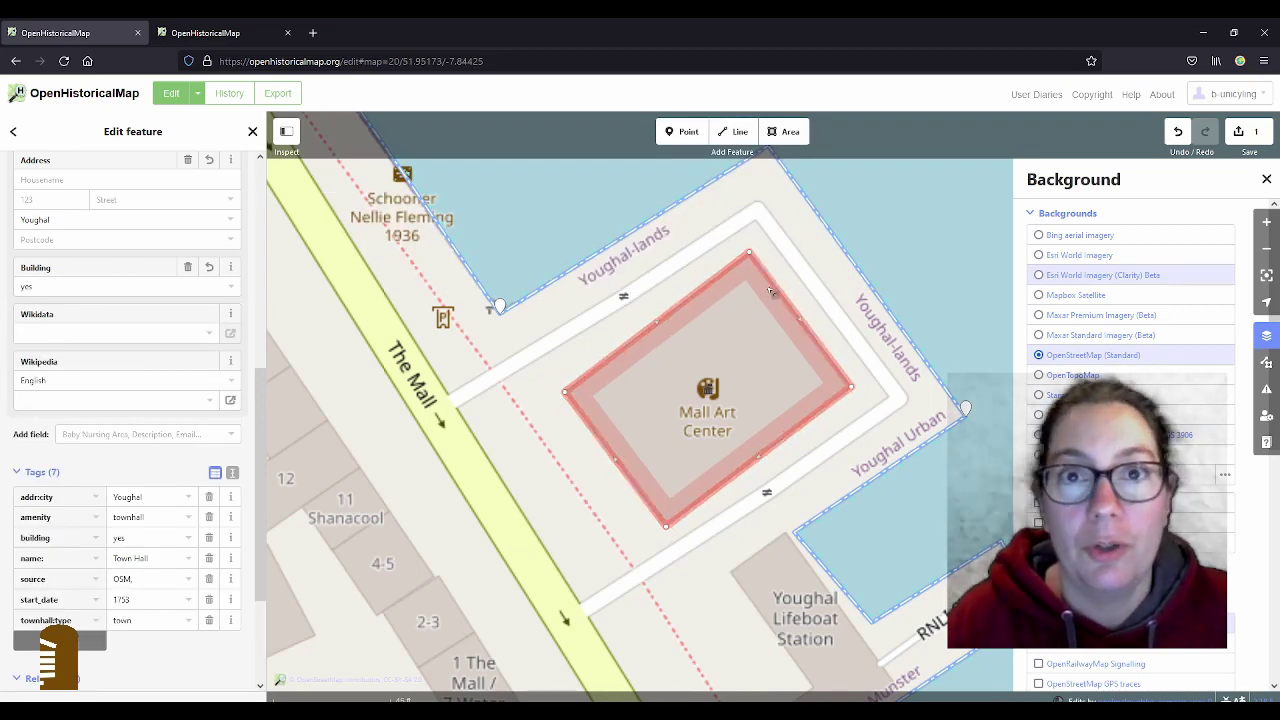
scroll(100, 360, "up", 1)
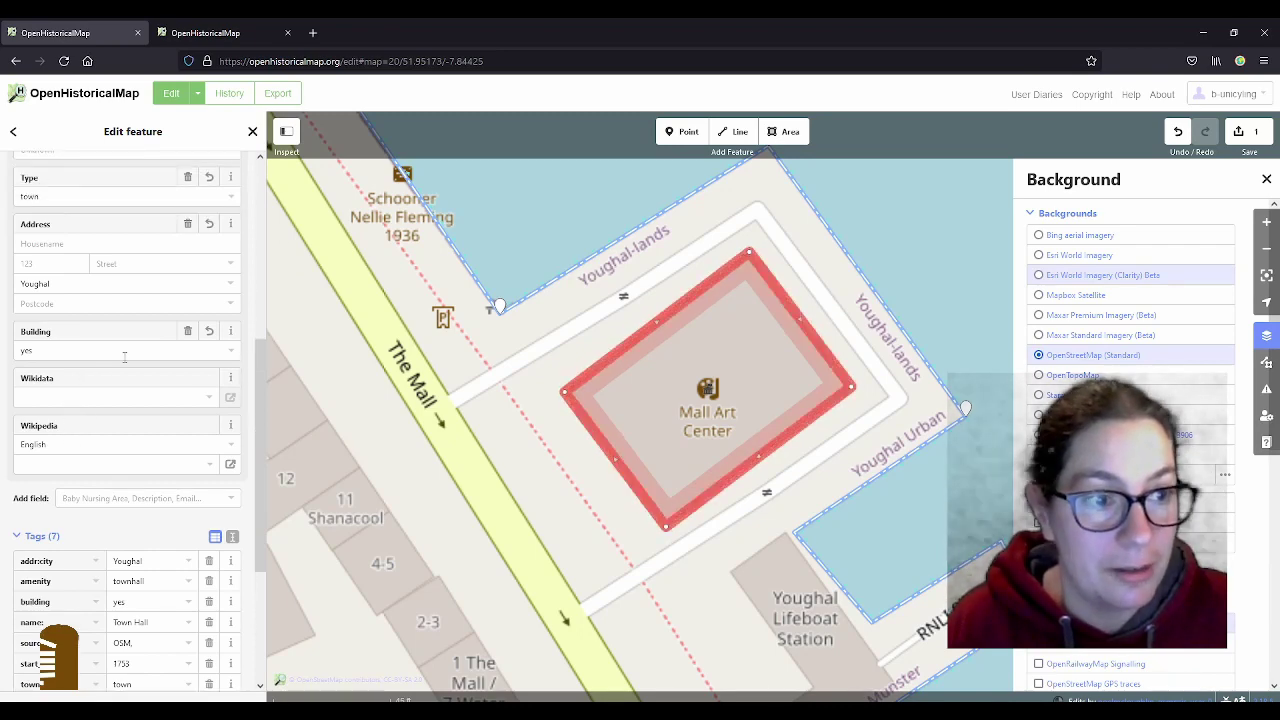
scroll(134, 358, "up", 2)
scroll(131, 344, "up", 1)
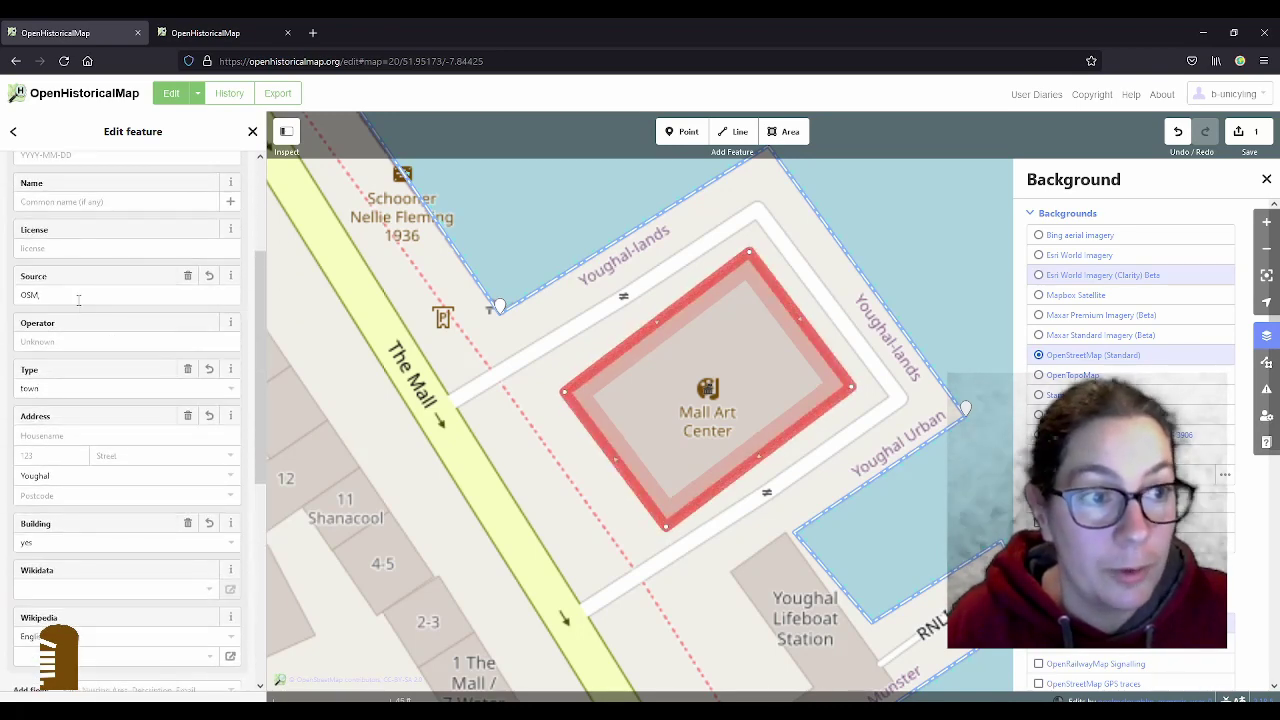
left_click(79, 297)
type("Wikipedia")
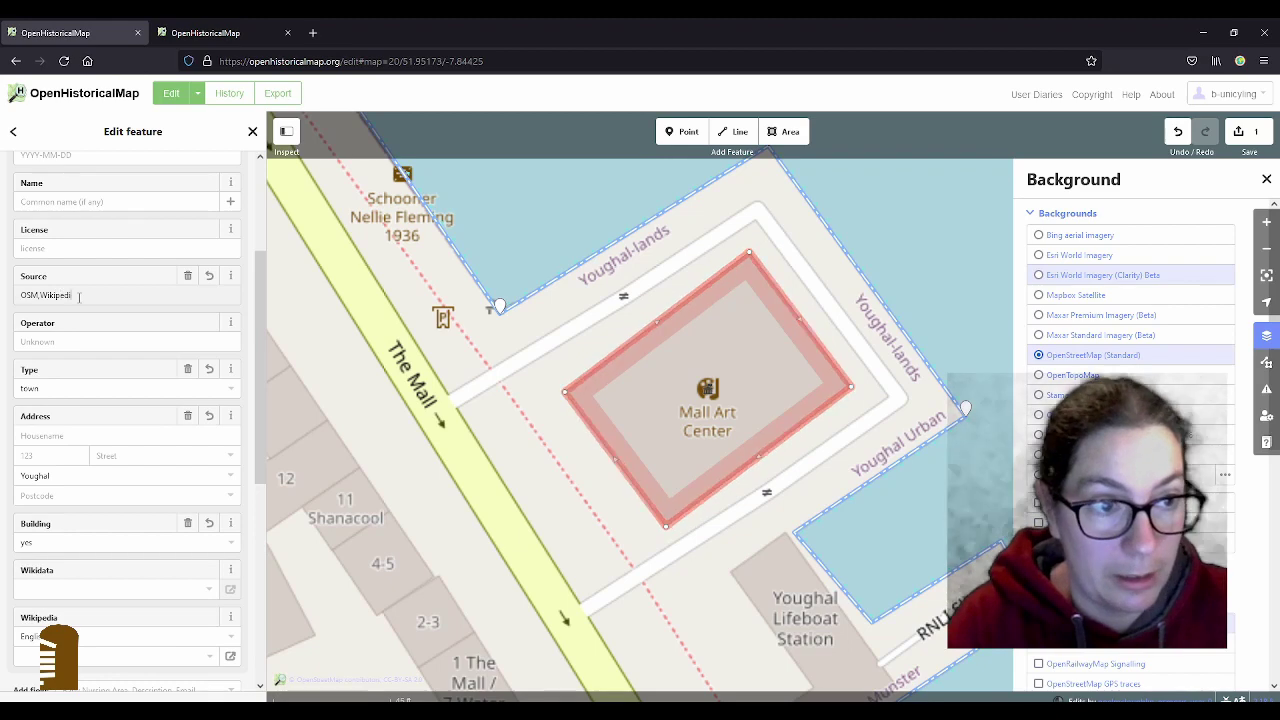
Step: Upload the changeset with comment 'added town hall' and a Source field of OSM
left_click(1250, 133)
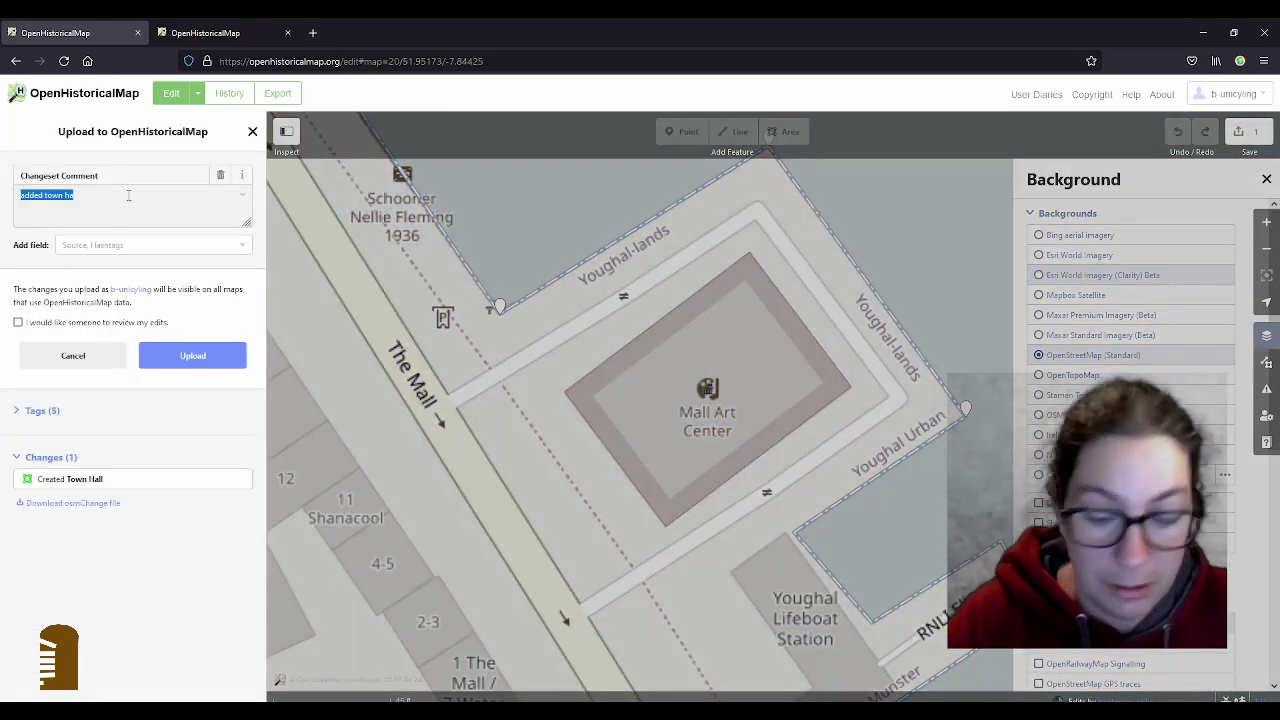
left_click(128, 195)
type("ll")
left_click(110, 245)
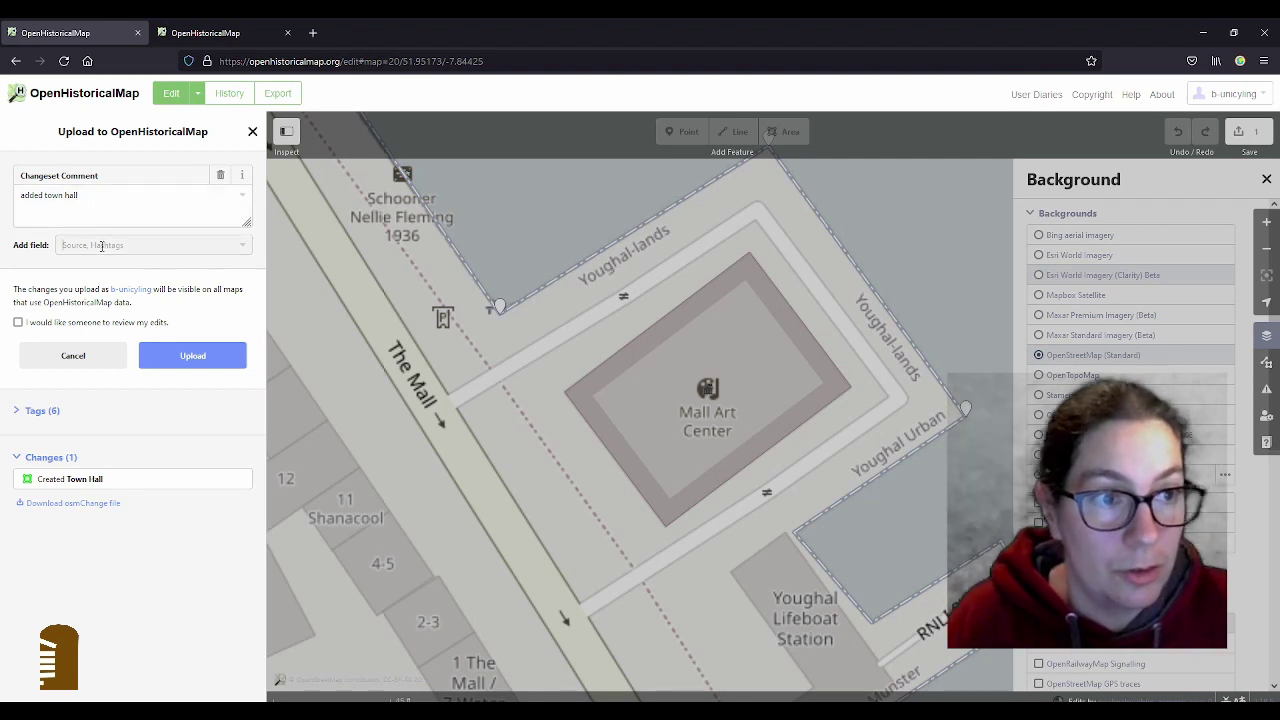
left_click(86, 260)
type("OSM,Wikipedia")
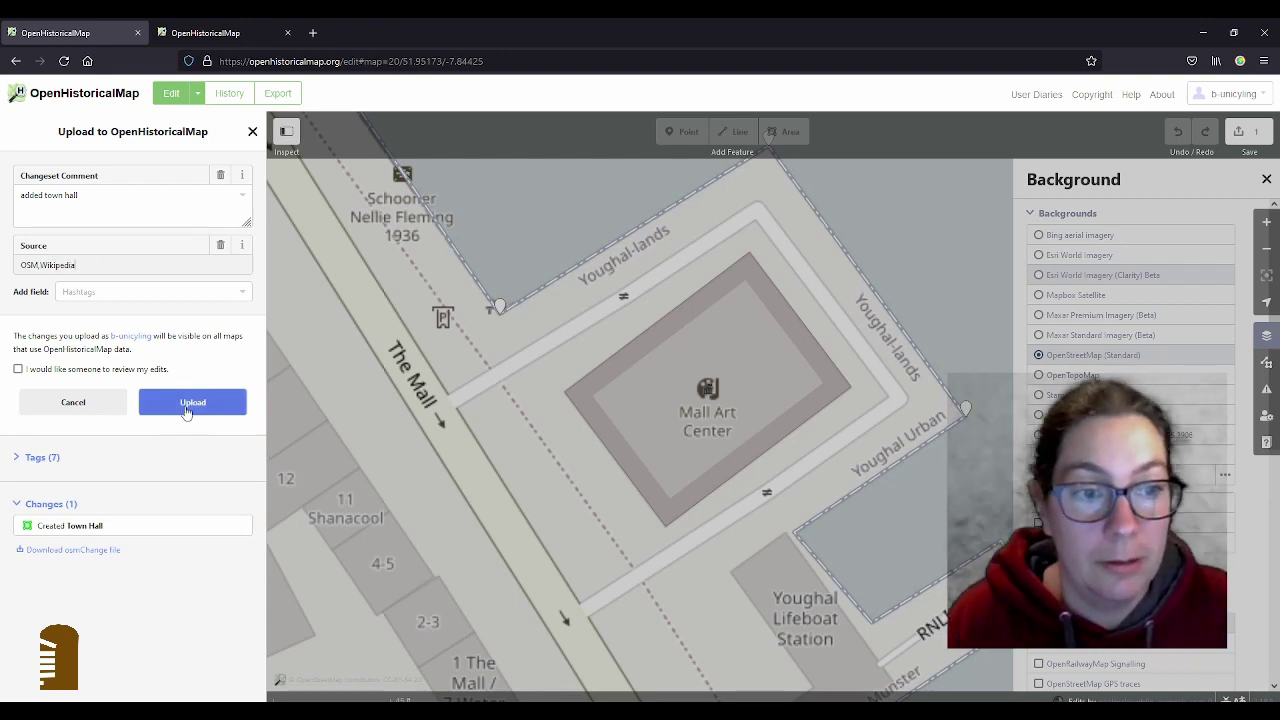
left_click(188, 405)
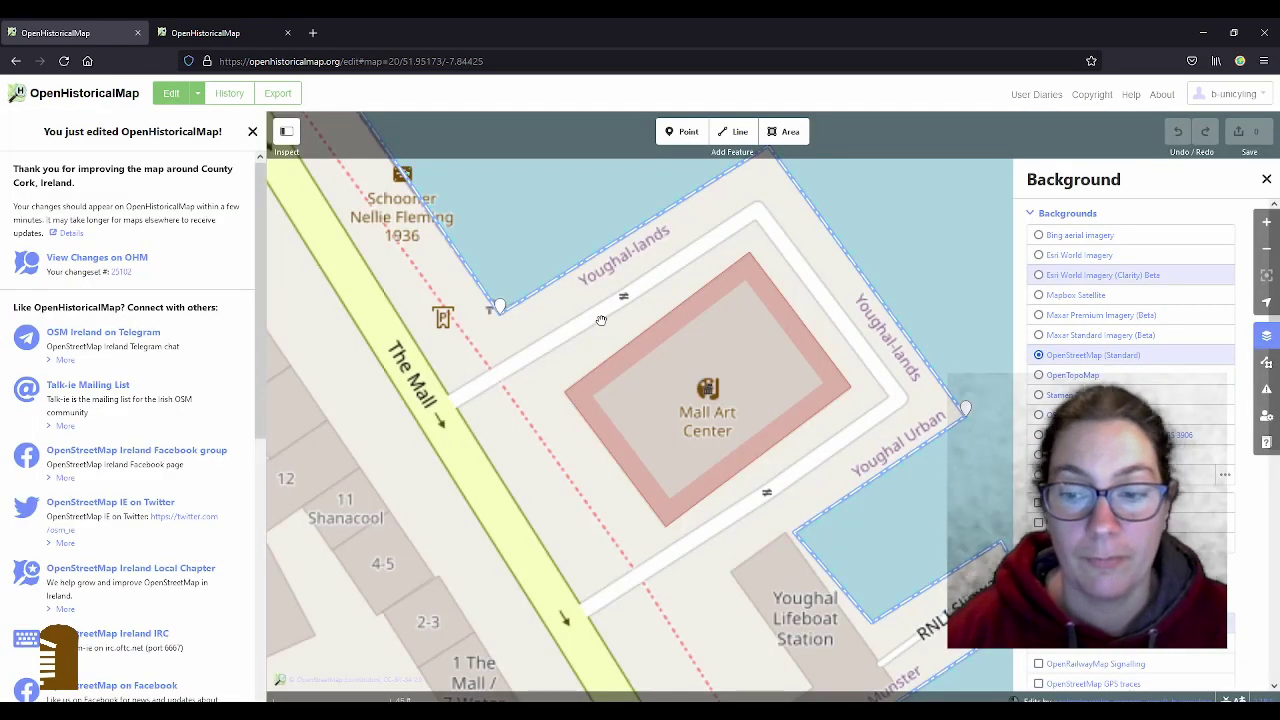
Step: Go back to the main OpenHistoricalMap view via the logo, showing the 1700–1800 timeline
left_click(96, 100)
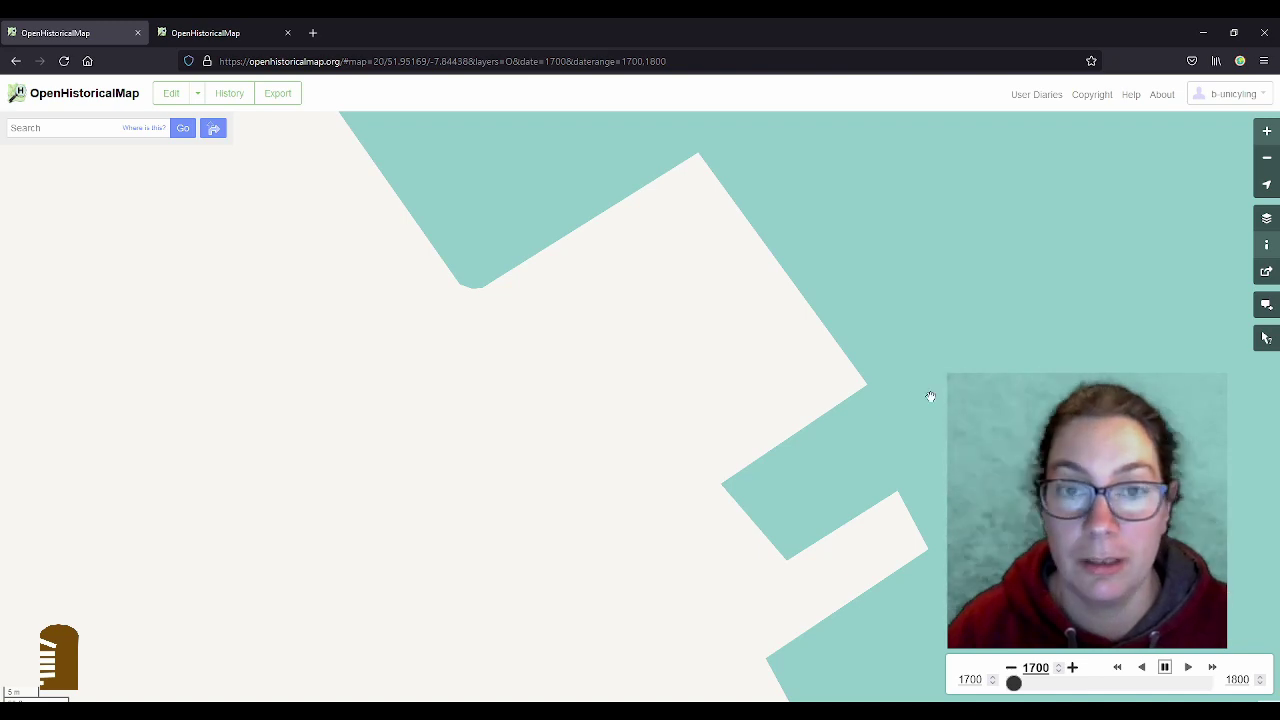
Step: Check the Wikipedia article, then set the timeline's current year to 1720
key("alt+Tab")
key("alt+Tab")
key("alt+Tab")
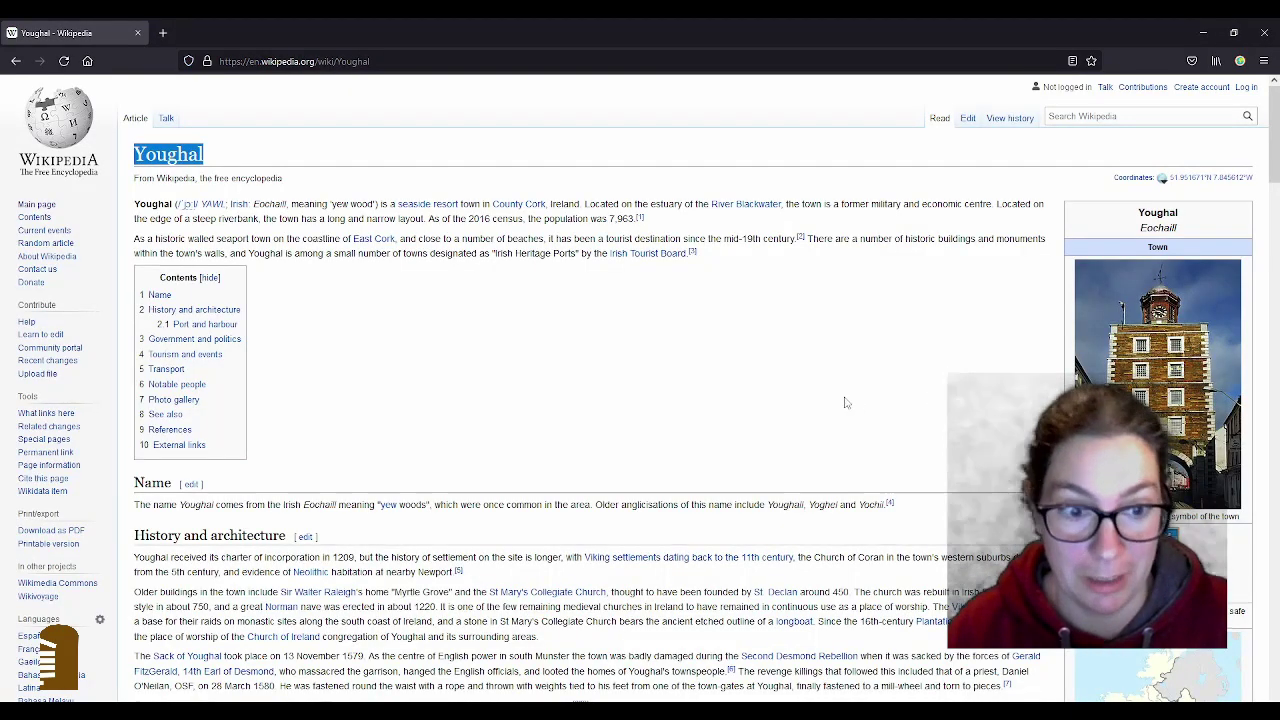
scroll(845, 398, "down", 5)
scroll(845, 396, "down", 3)
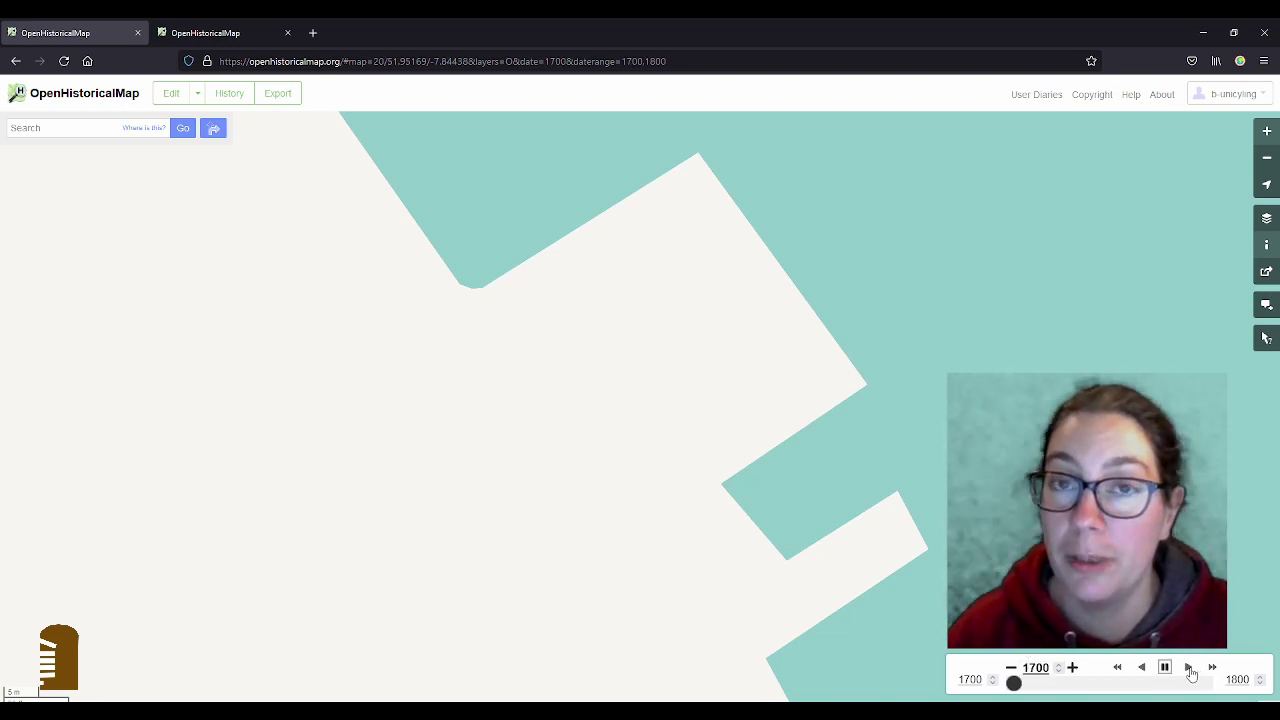
left_click(1038, 668)
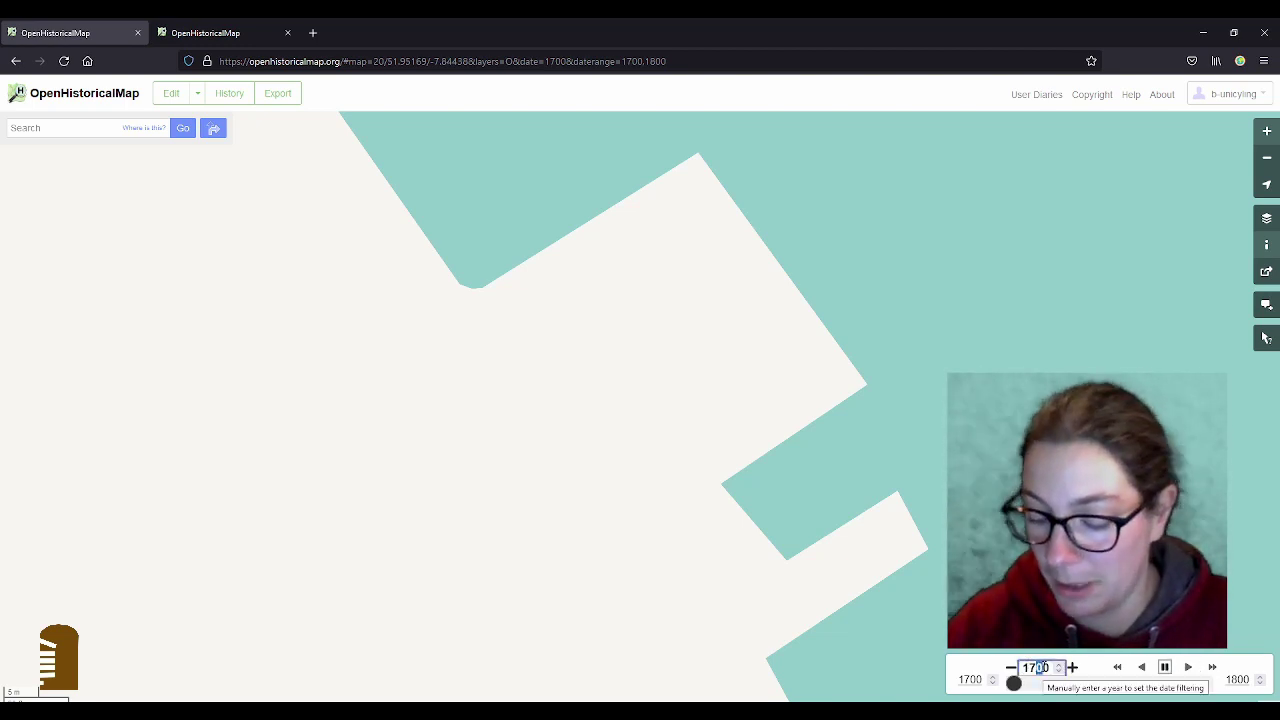
type("2")
key("Return")
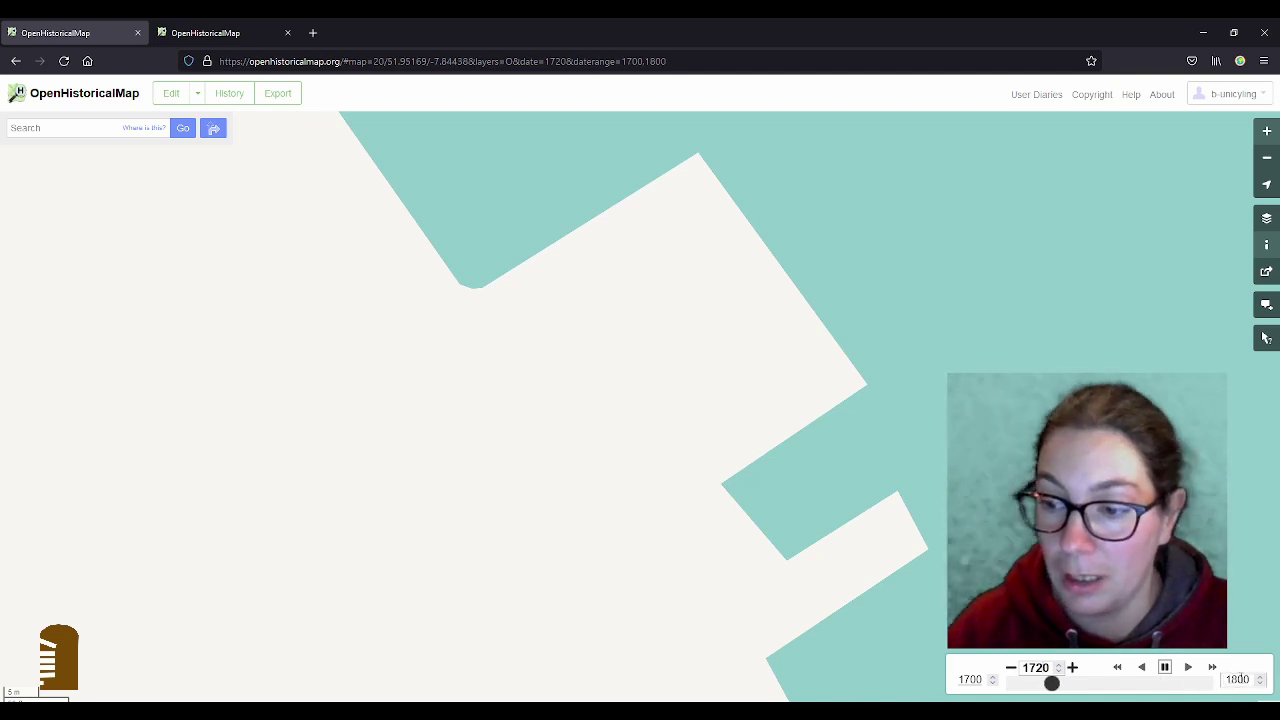
Step: Change the timeline's end year to 1760 for a 1720–1760 range
left_click_drag(1238, 679, 1220, 679)
type("17")
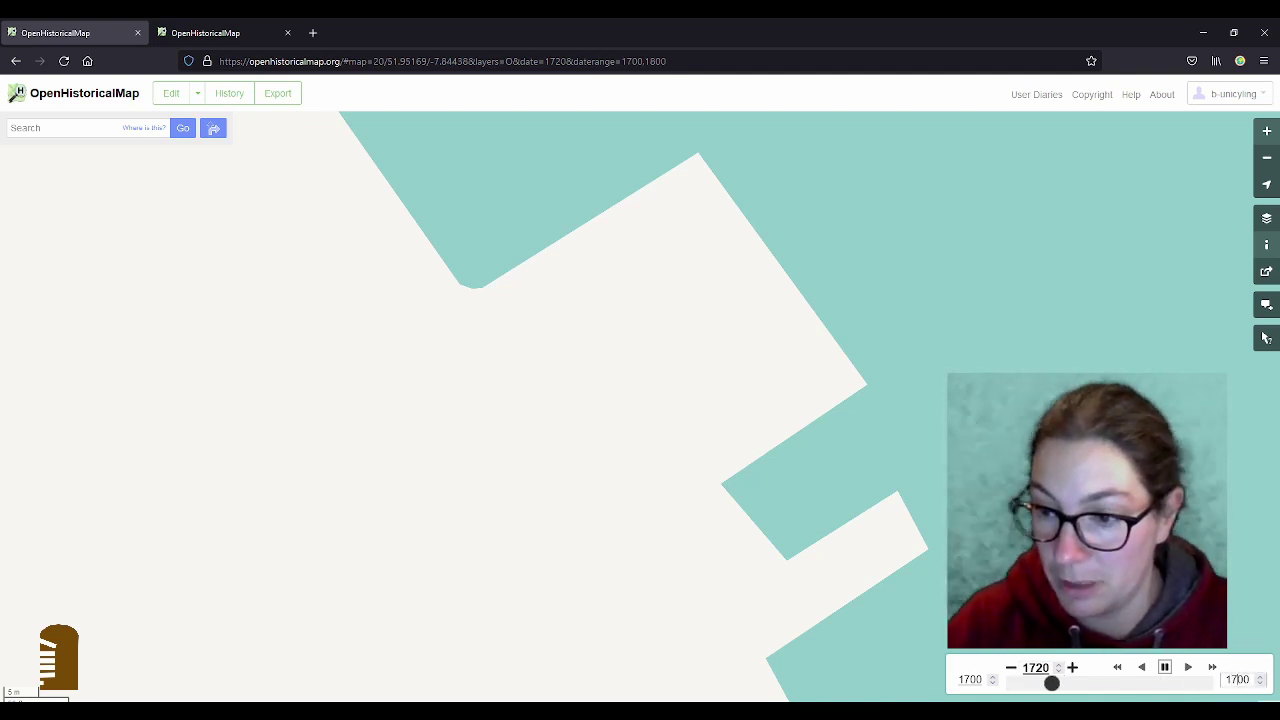
type("6")
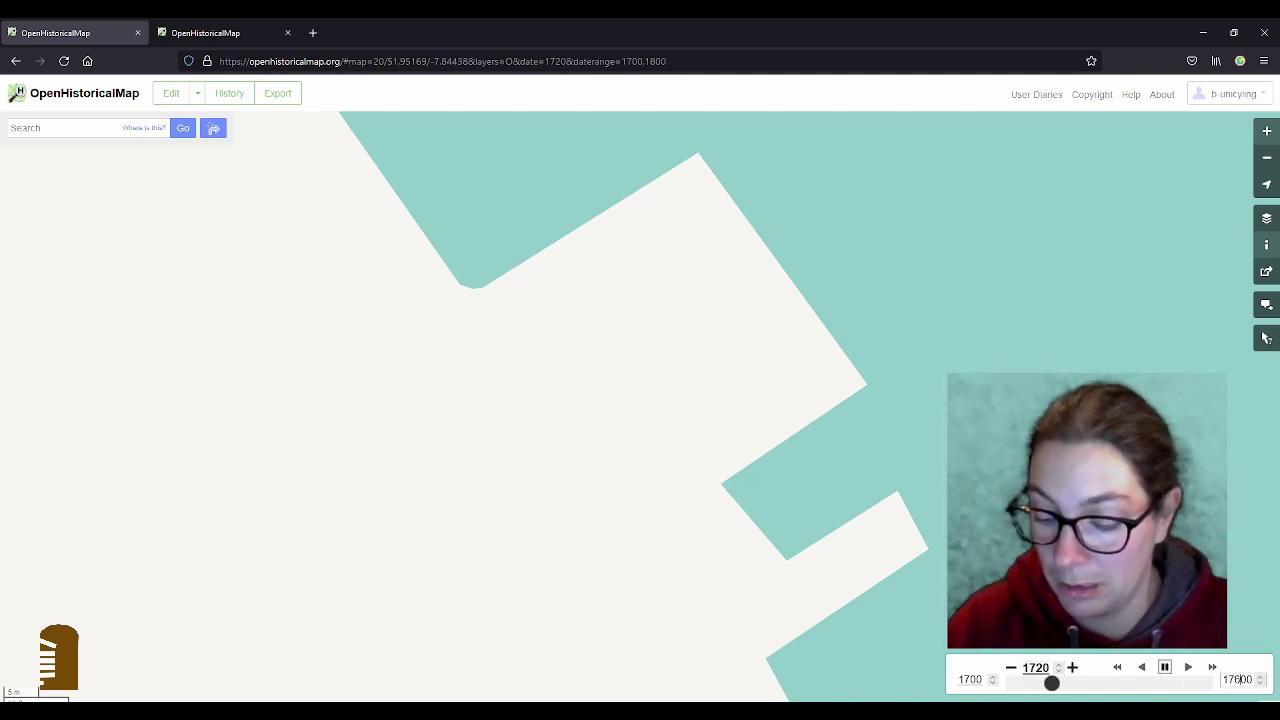
key("Return")
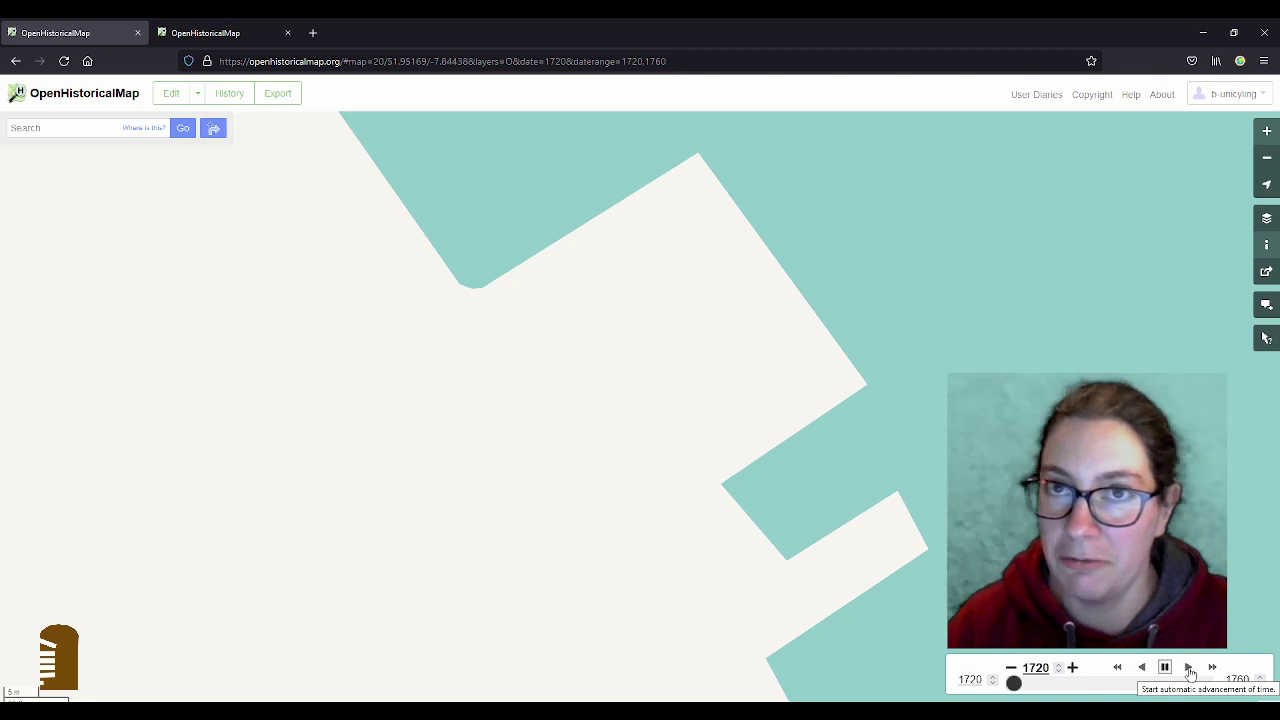
Step: Play the time slider and pause at 1759, then check the new Town Hall on Youghal's waterfront
left_click(1189, 668)
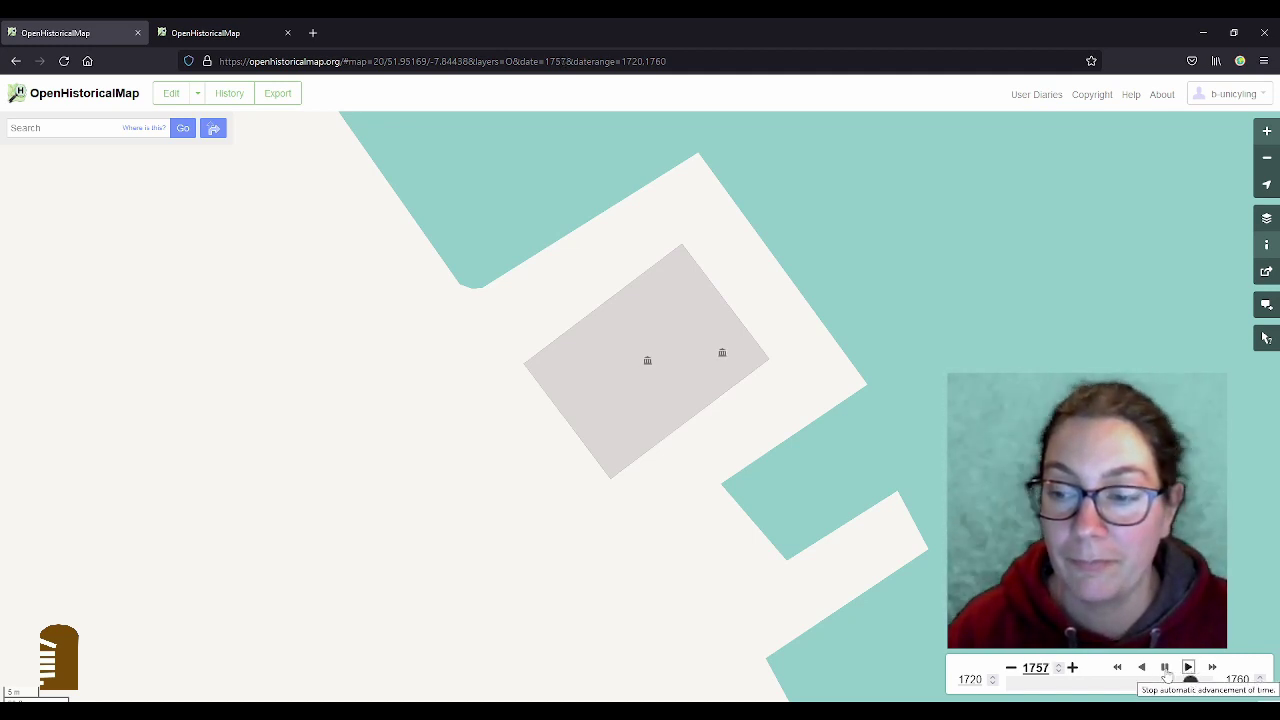
left_click(1165, 675)
scroll(790, 393, "down", 2)
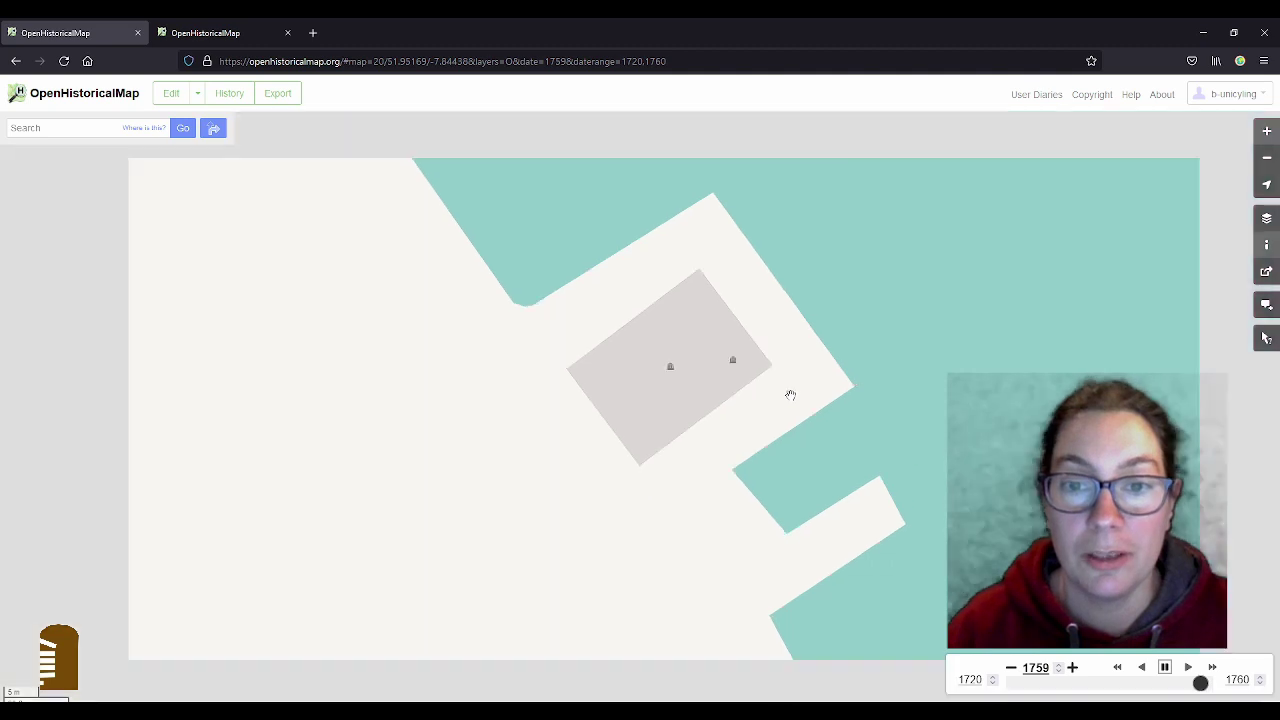
scroll(714, 392, "down", 4)
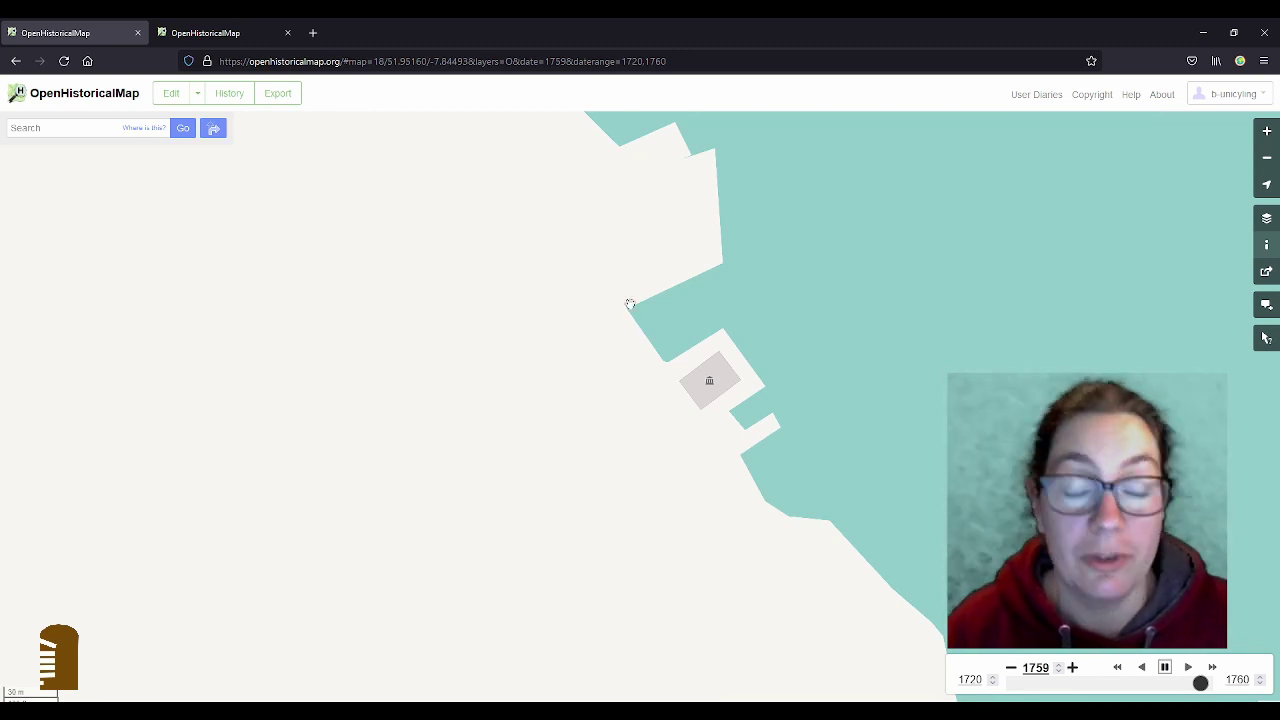
scroll(634, 294, "down", 1)
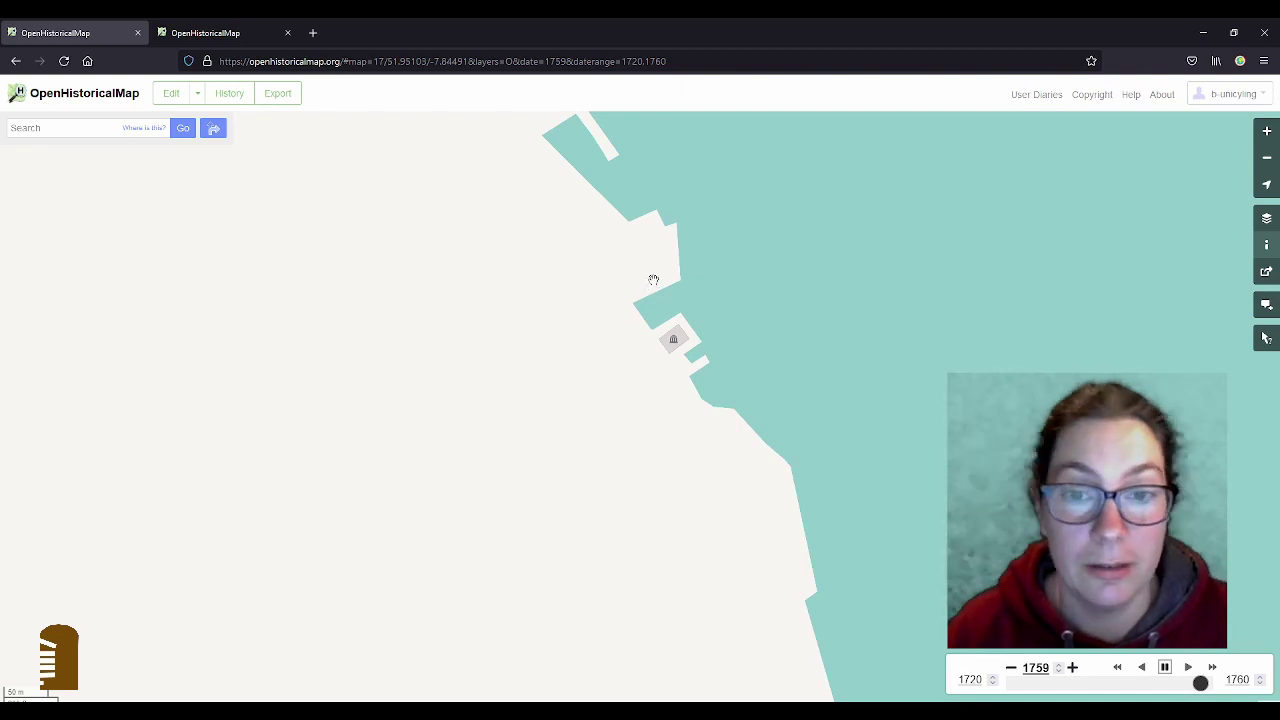
scroll(690, 270, "down", 1)
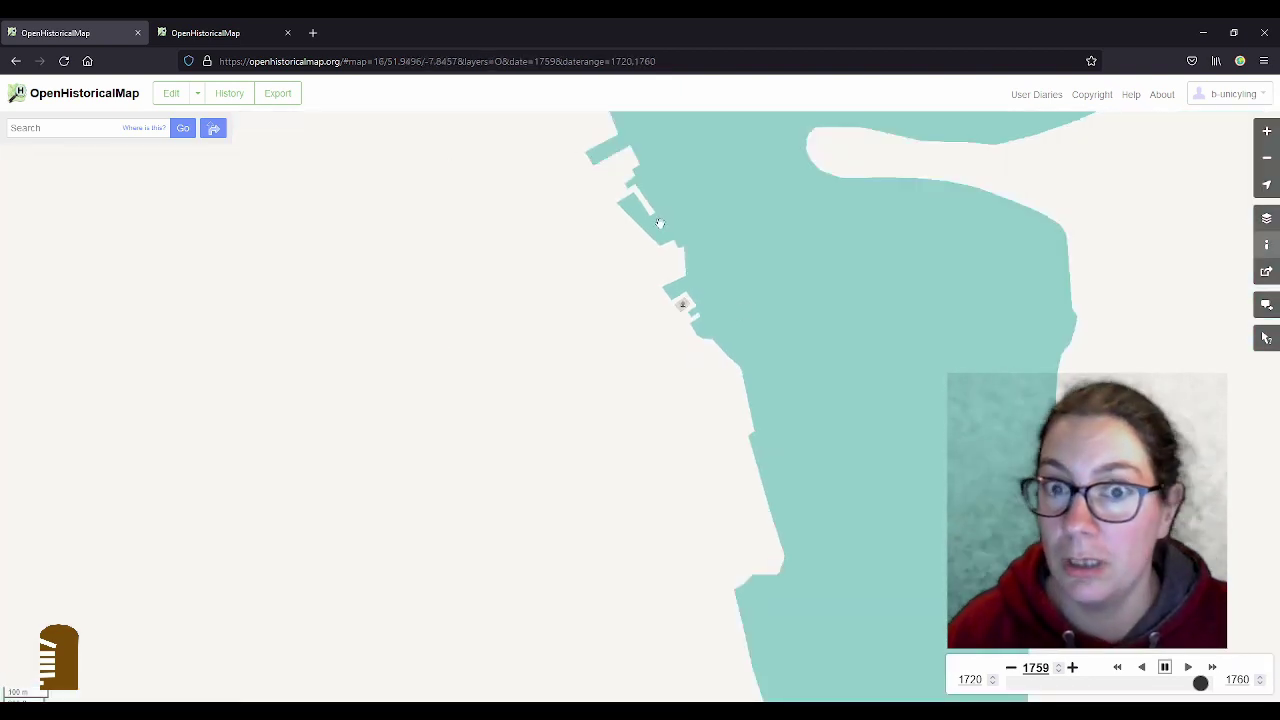
scroll(610, 296, "up", 1)
scroll(798, 284, "up", 1)
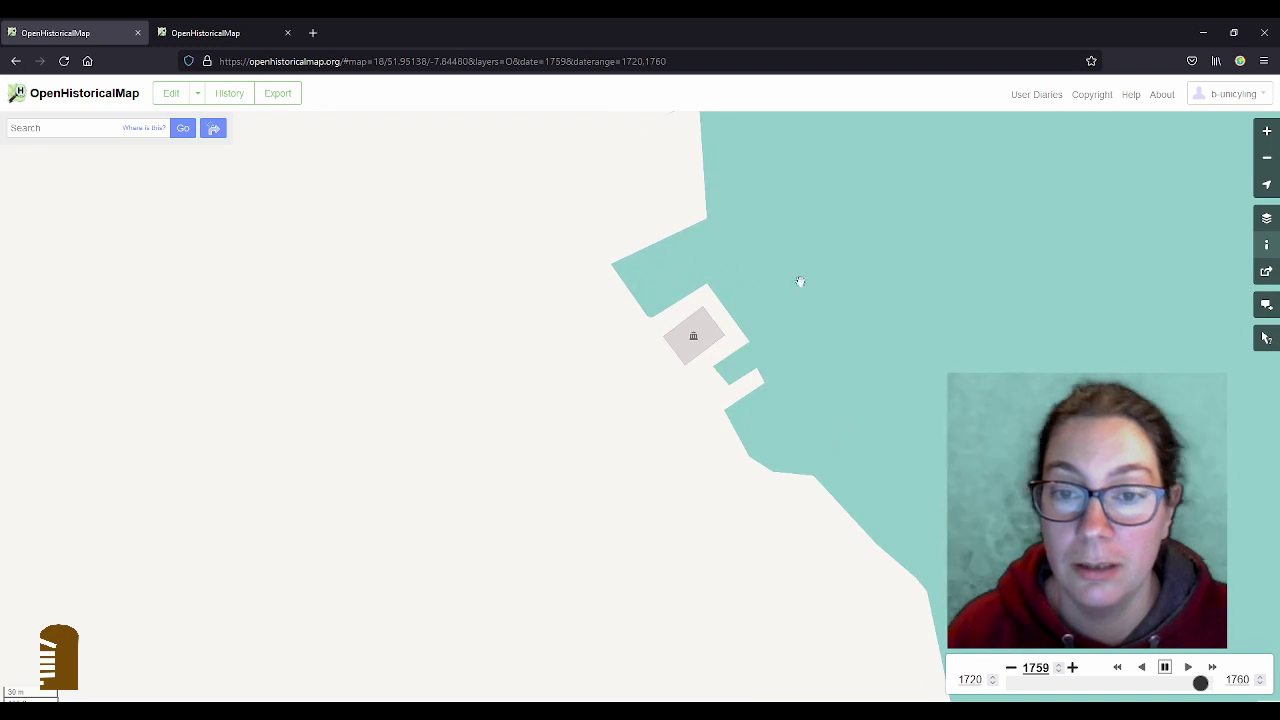